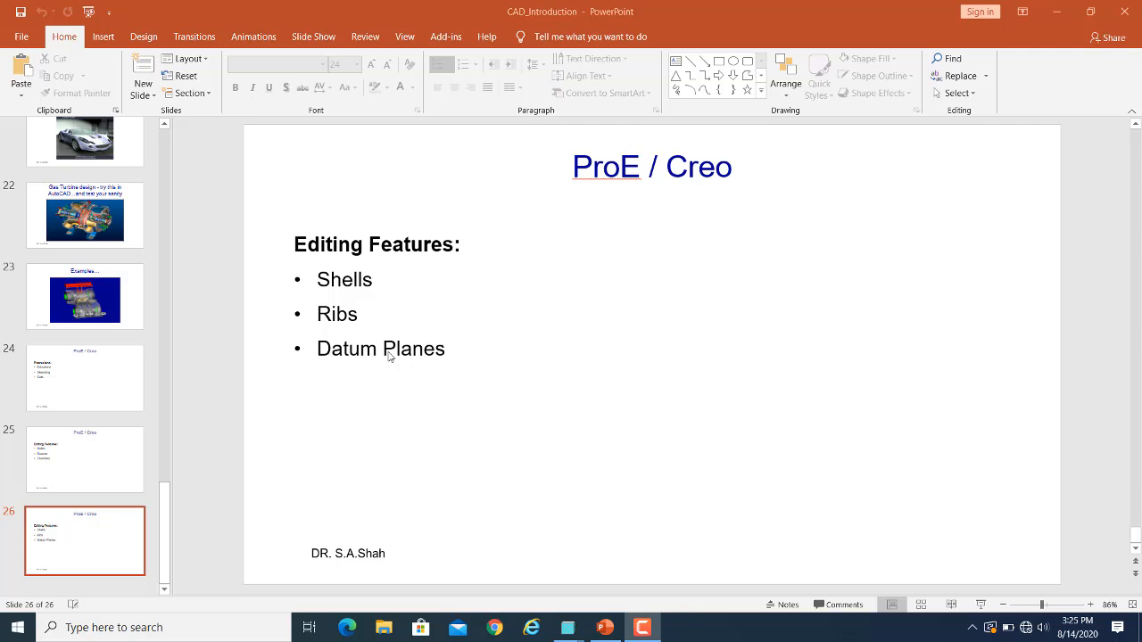
Switch from the presentation to the Pro/ENGINEER window with the stepped block part.
{"action": "mouse_move", "coordinate": [603, 632]}
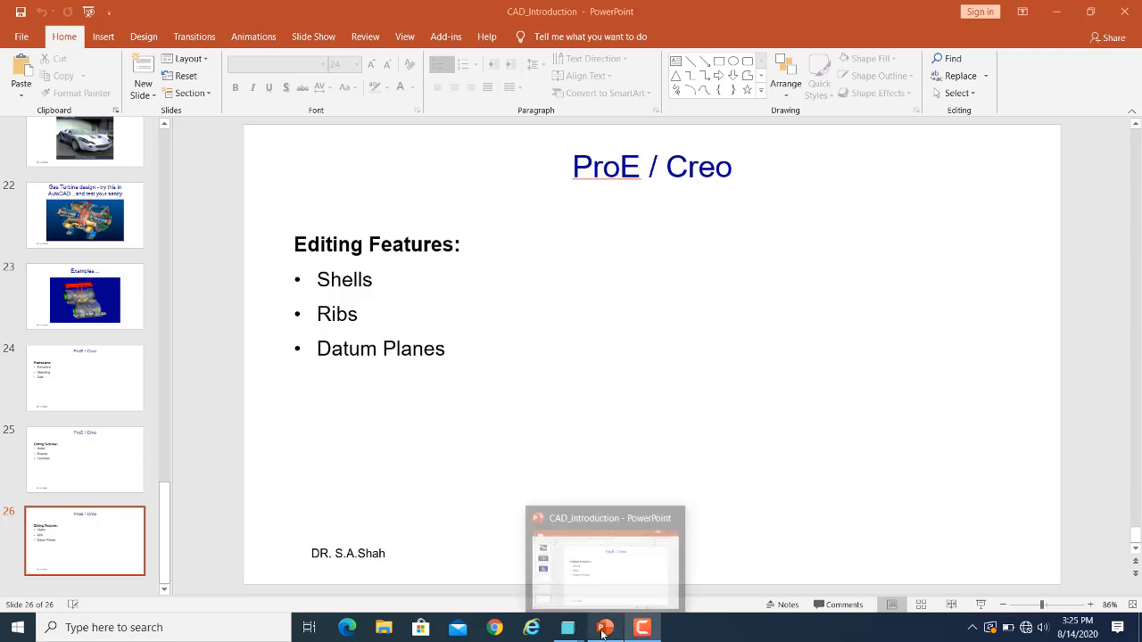
{"action": "mouse_move", "coordinate": [568, 628]}
{"action": "left_click", "coordinate": [501, 562]}
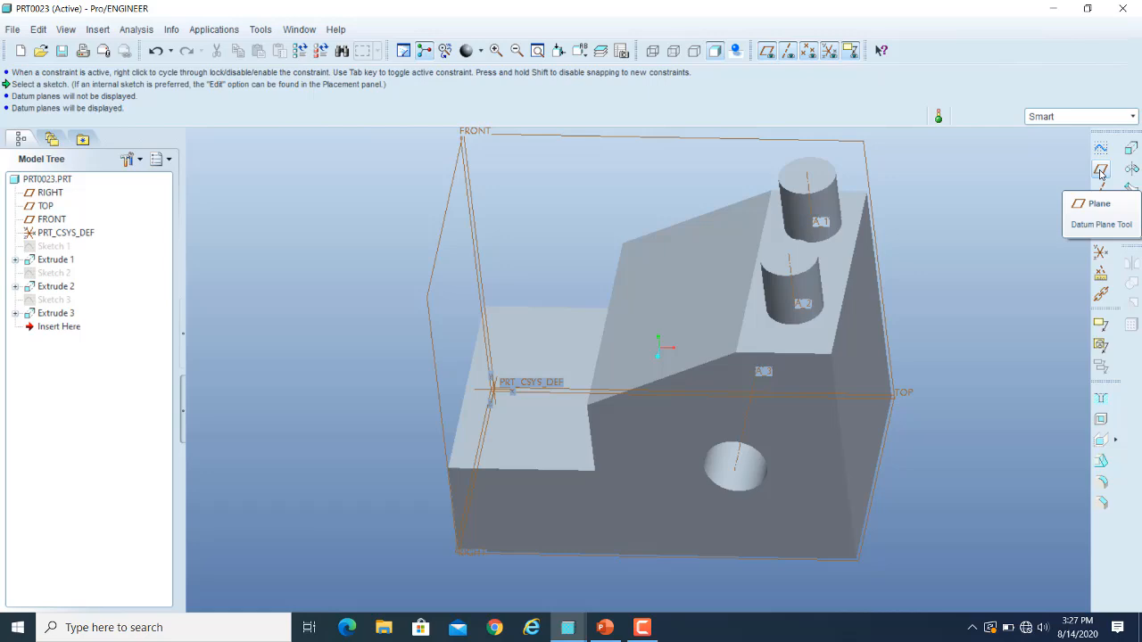
Try placing a new datum plane off RIGHT, about 54 from FRONT, and about 141 from TOP.
{"action": "left_click", "coordinate": [1100, 171]}
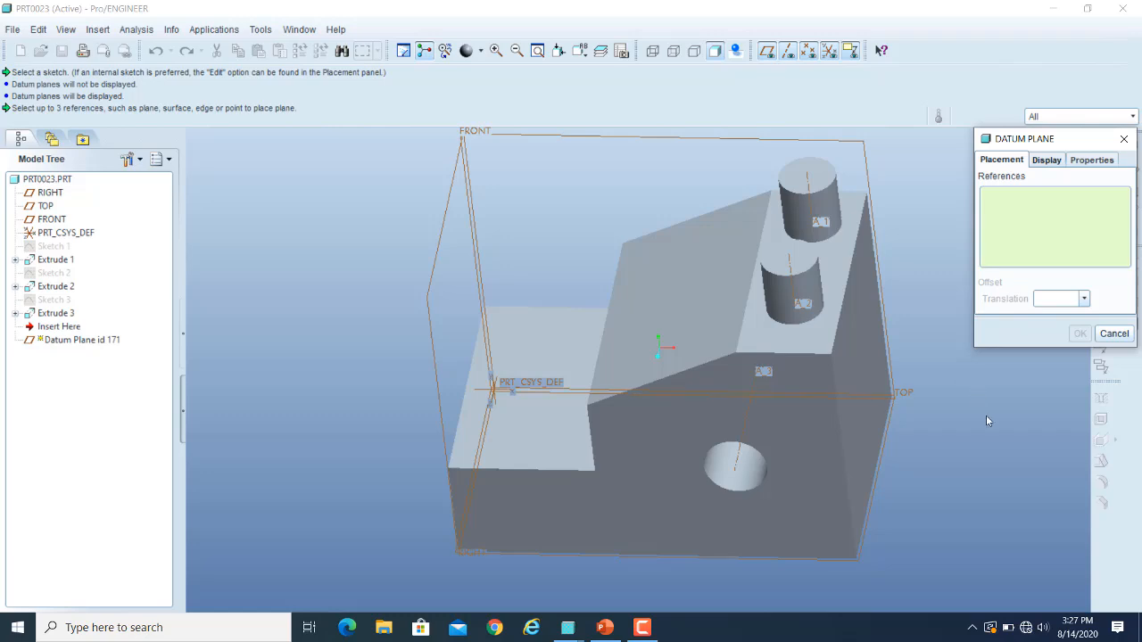
{"action": "left_click", "coordinate": [1113, 333]}
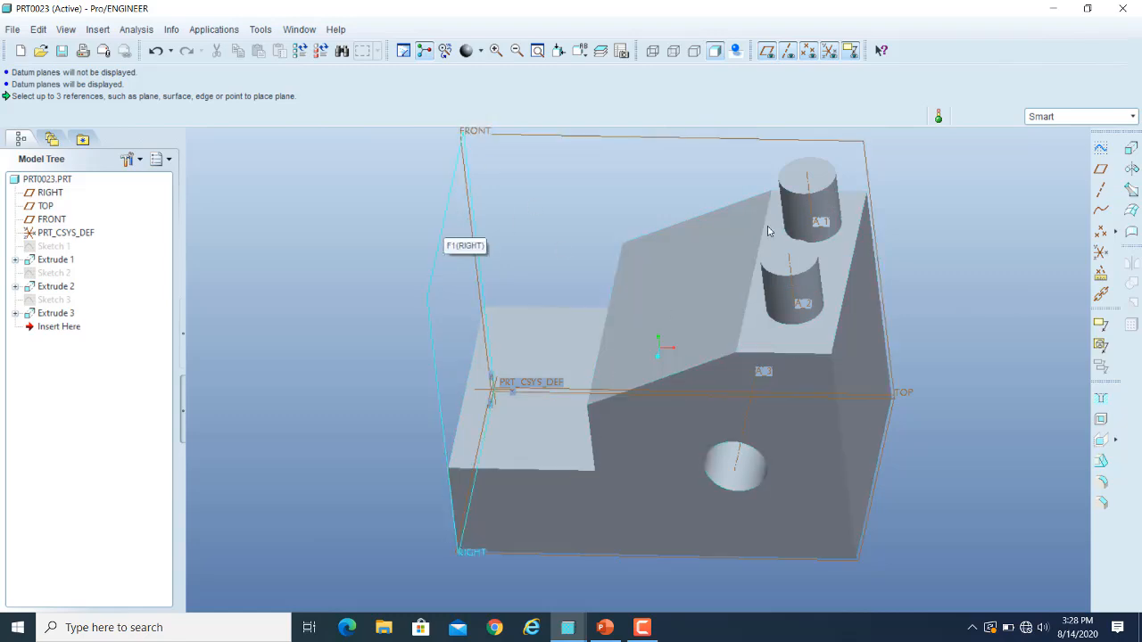
{"action": "left_click", "coordinate": [1100, 170]}
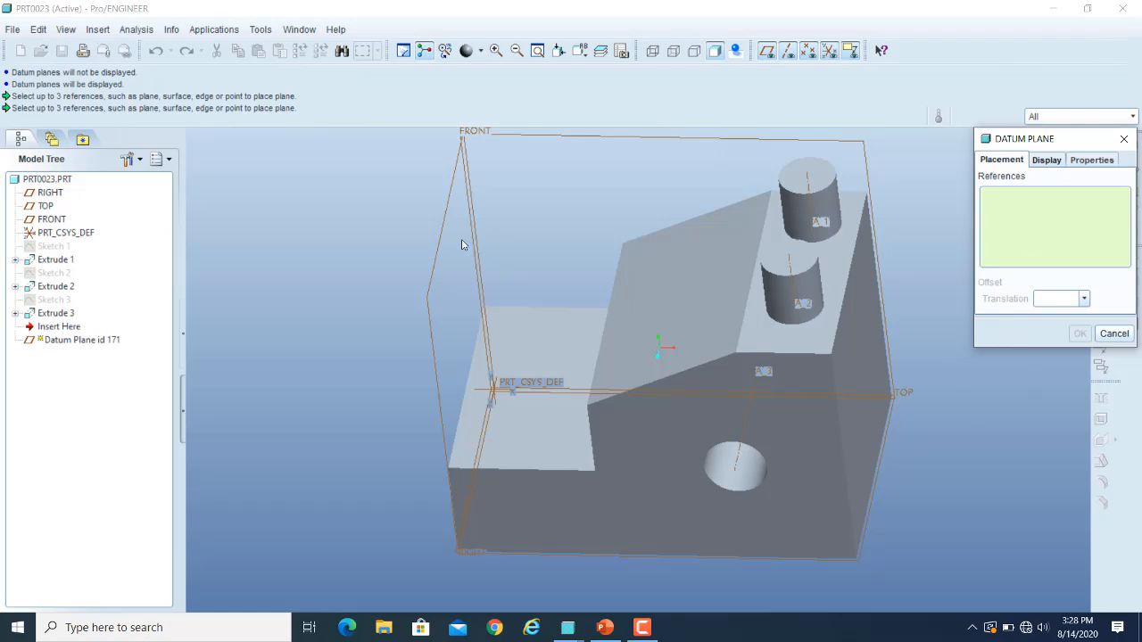
{"action": "left_click", "coordinate": [428, 299]}
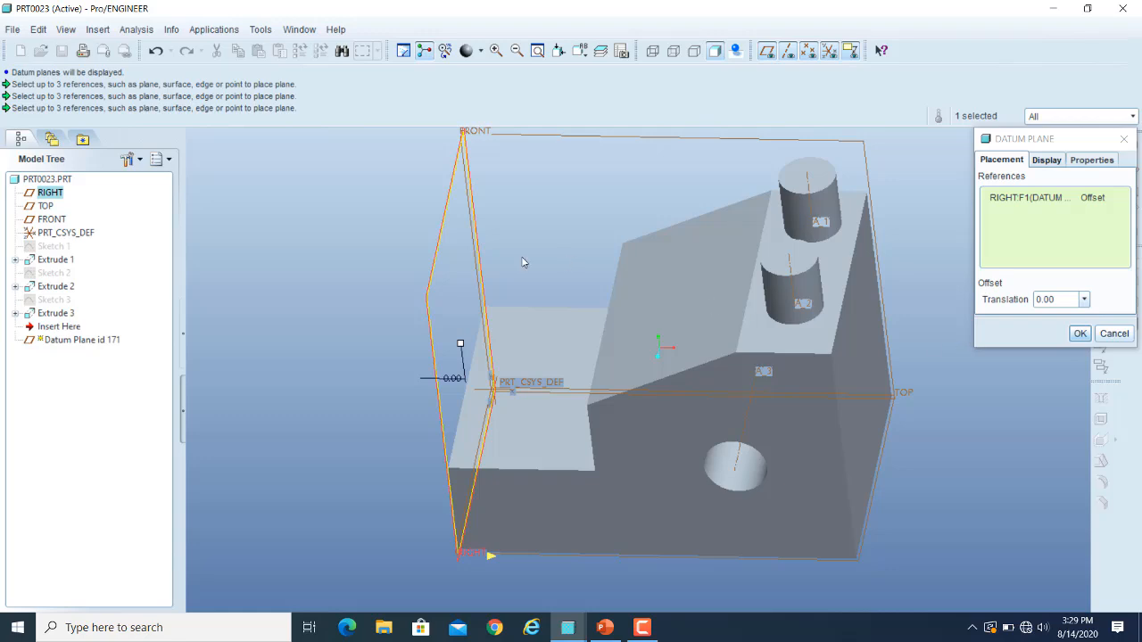
{"action": "left_click", "coordinate": [548, 140]}
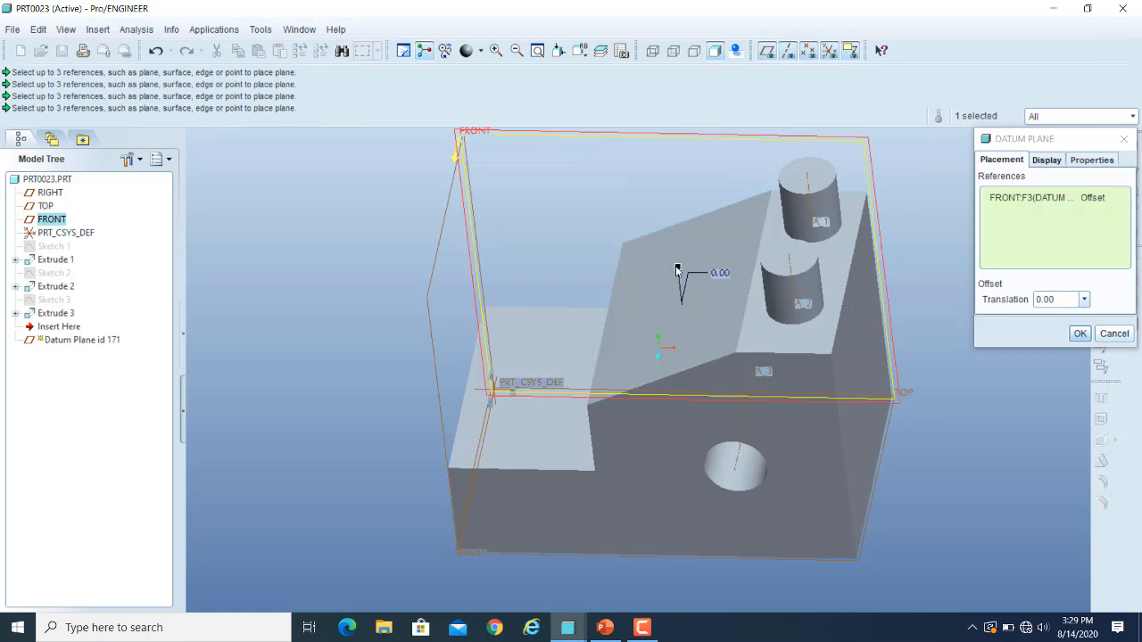
{"action": "left_click_drag", "start_coordinate": [675, 269], "coordinate": [633, 340]}
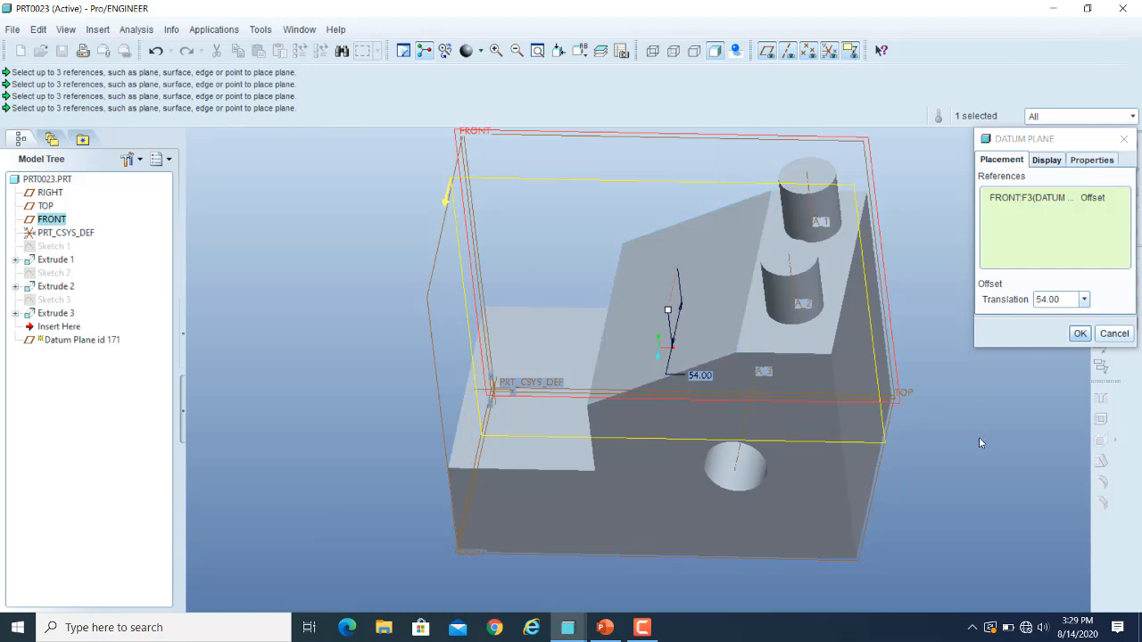
{"action": "left_click", "coordinate": [909, 394]}
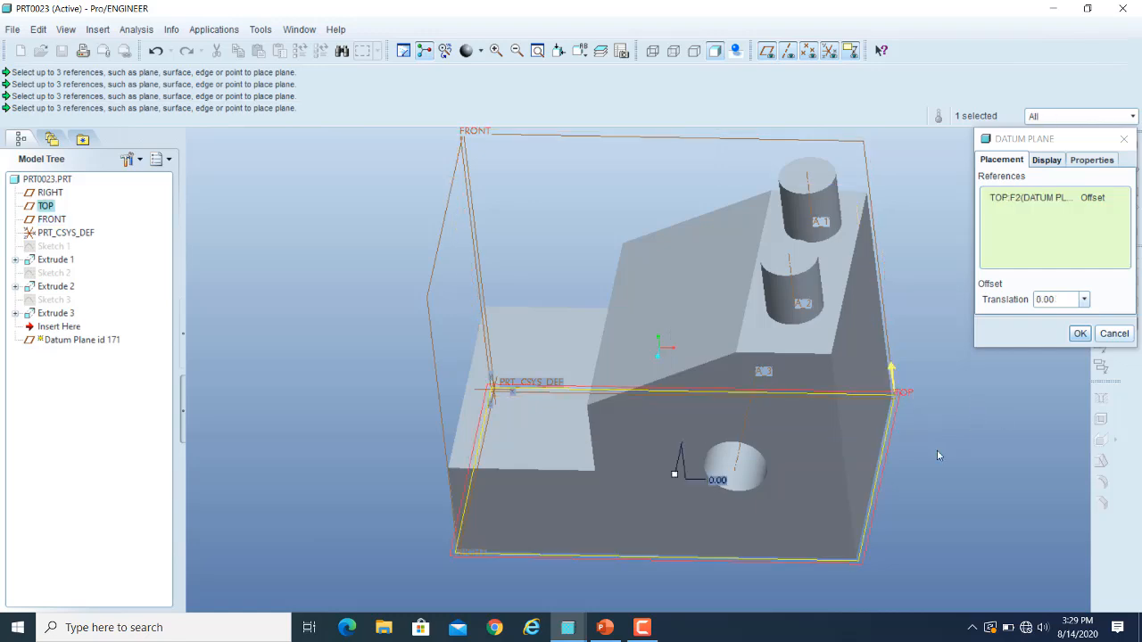
{"action": "left_click_drag", "start_coordinate": [676, 476], "coordinate": [675, 336]}
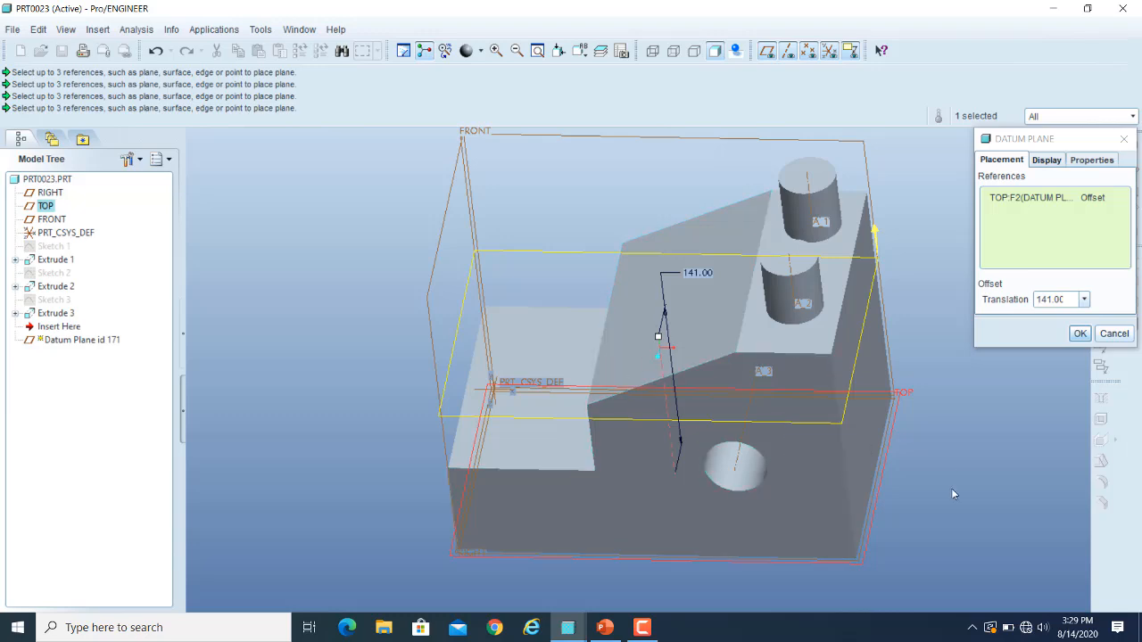
Reference the block's front face for the new datum plane and set its offset to 100 into the block.
{"action": "left_click", "coordinate": [615, 518]}
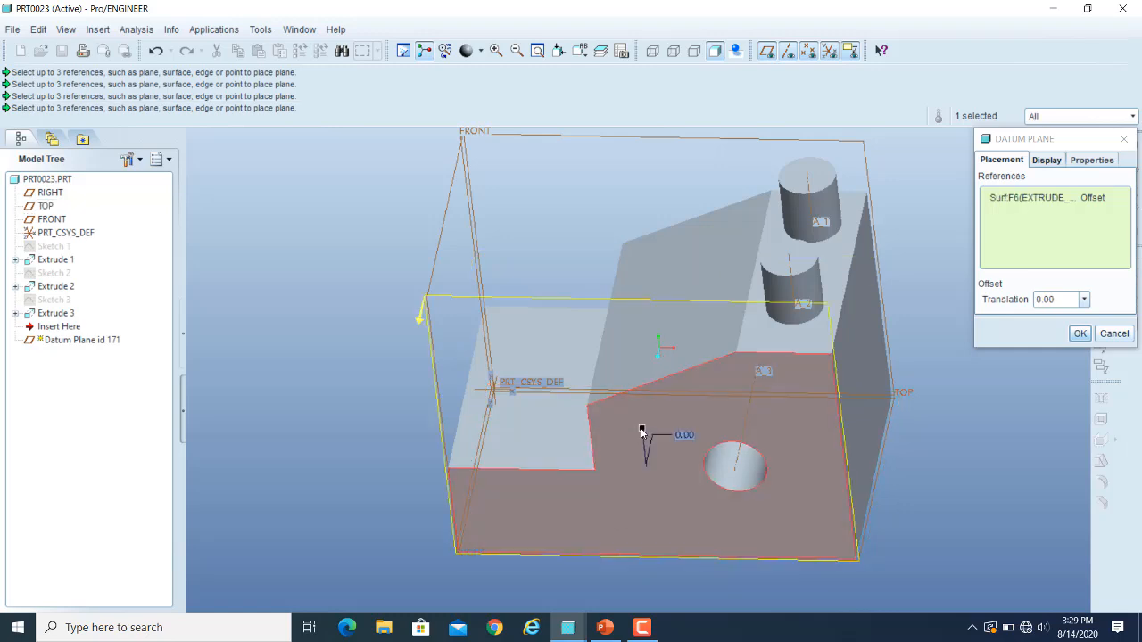
{"action": "left_click_drag", "start_coordinate": [641, 431], "coordinate": [714, 345]}
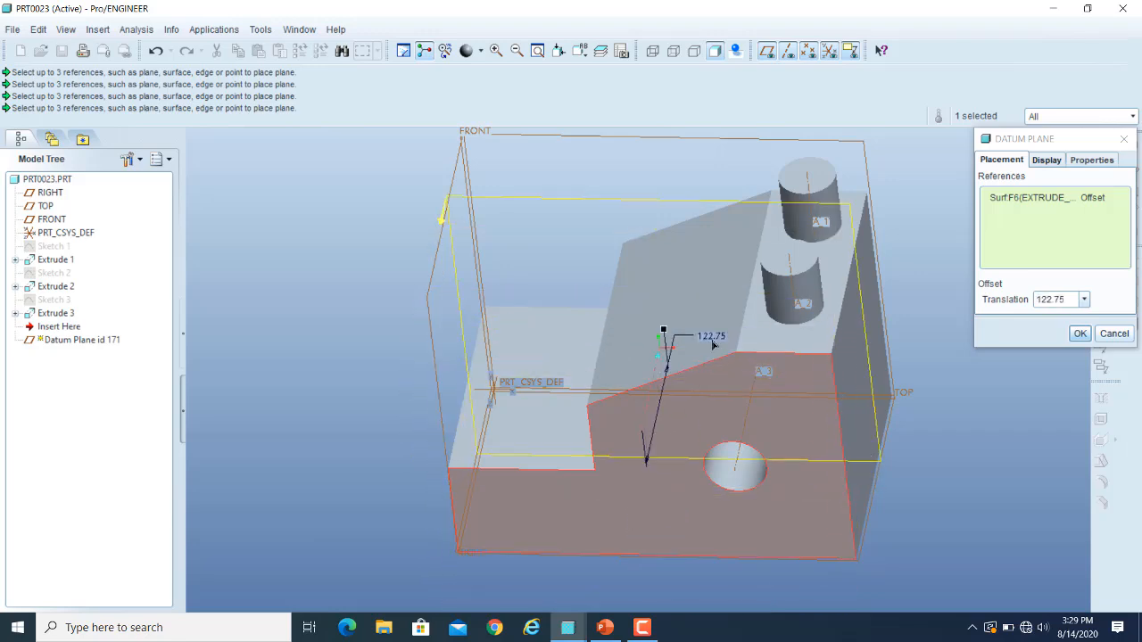
{"action": "double_click", "coordinate": [1064, 297]}
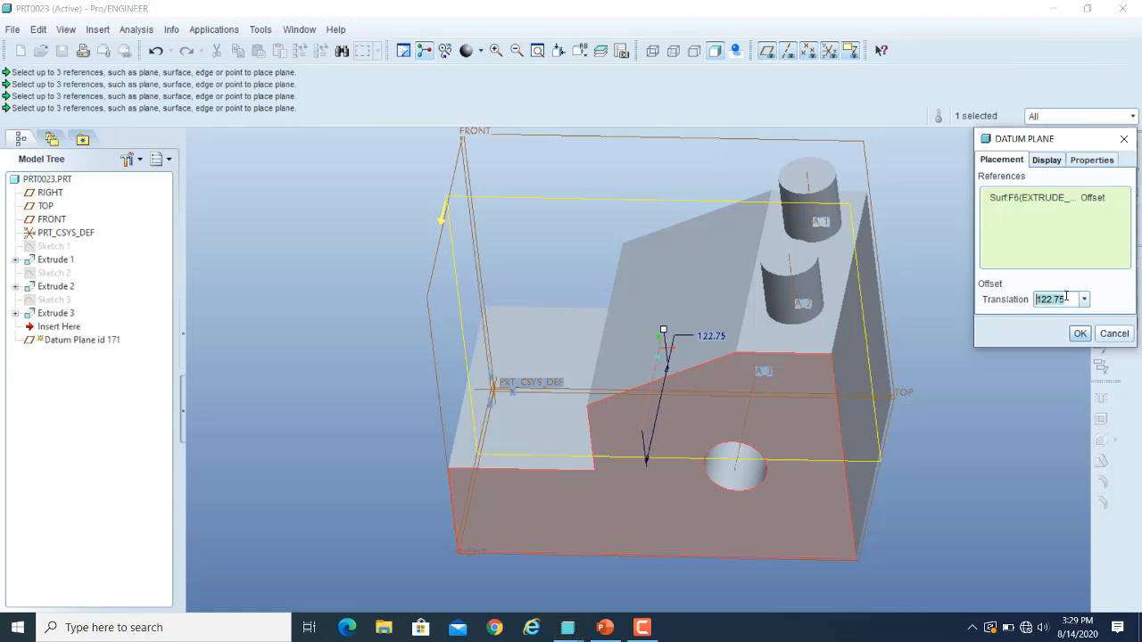
{"action": "type", "text": "1"}
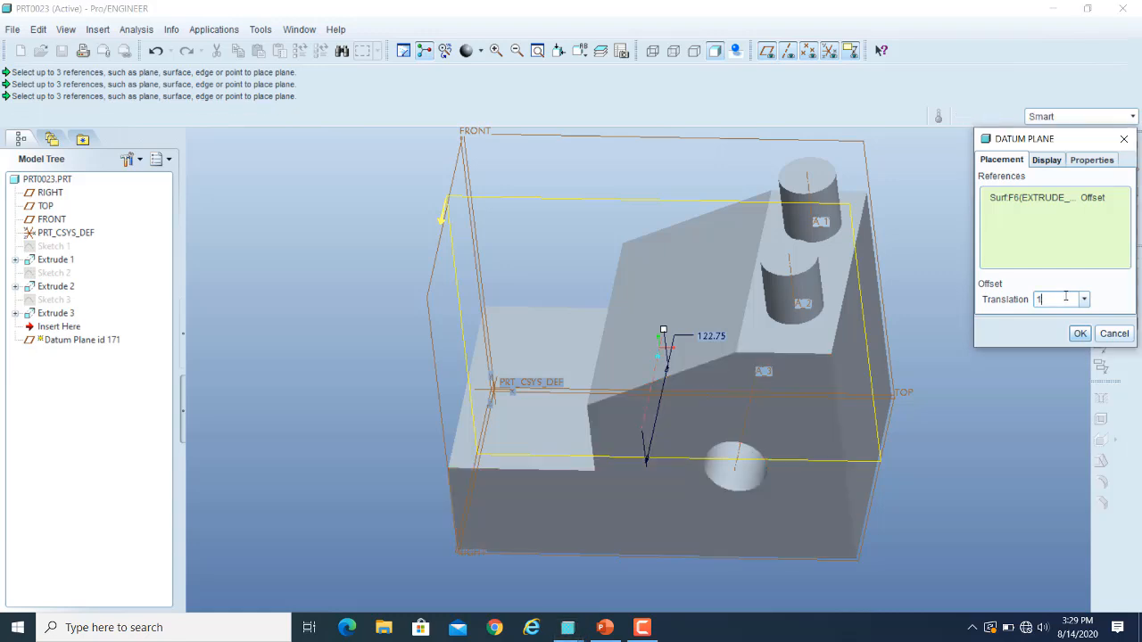
{"action": "type", "text": "00"}
{"action": "key", "text": "Return"}
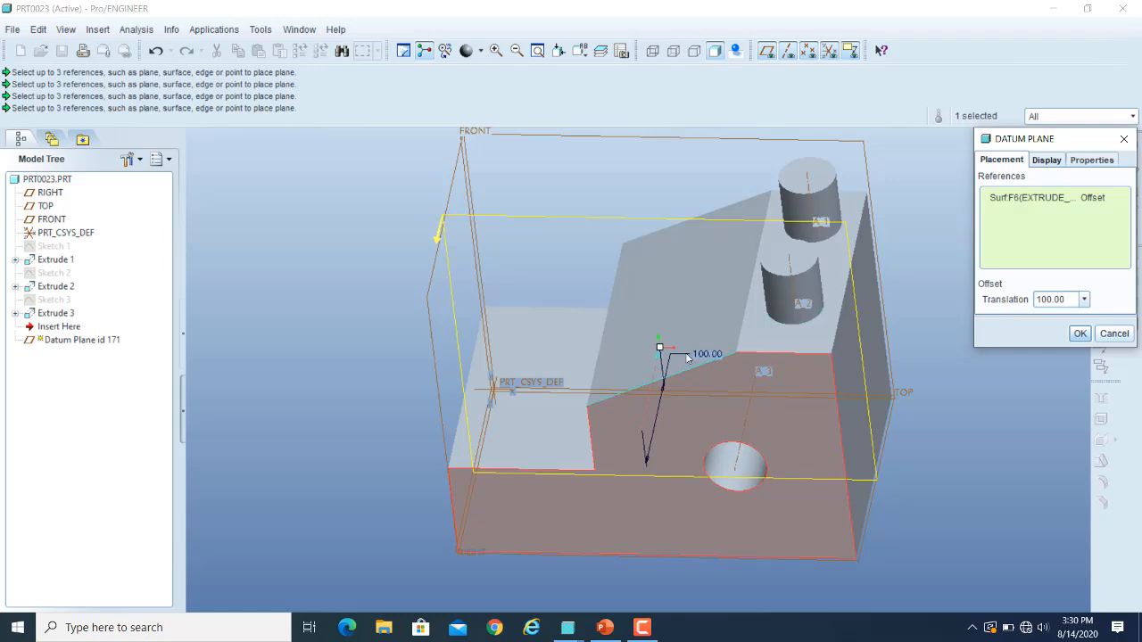
Pull the datum plane about 110 out in front of the face, and reverse its side with a translation of -100.
{"action": "left_click_drag", "start_coordinate": [659, 350], "coordinate": [622, 517]}
{"action": "left_click", "coordinate": [1081, 332]}
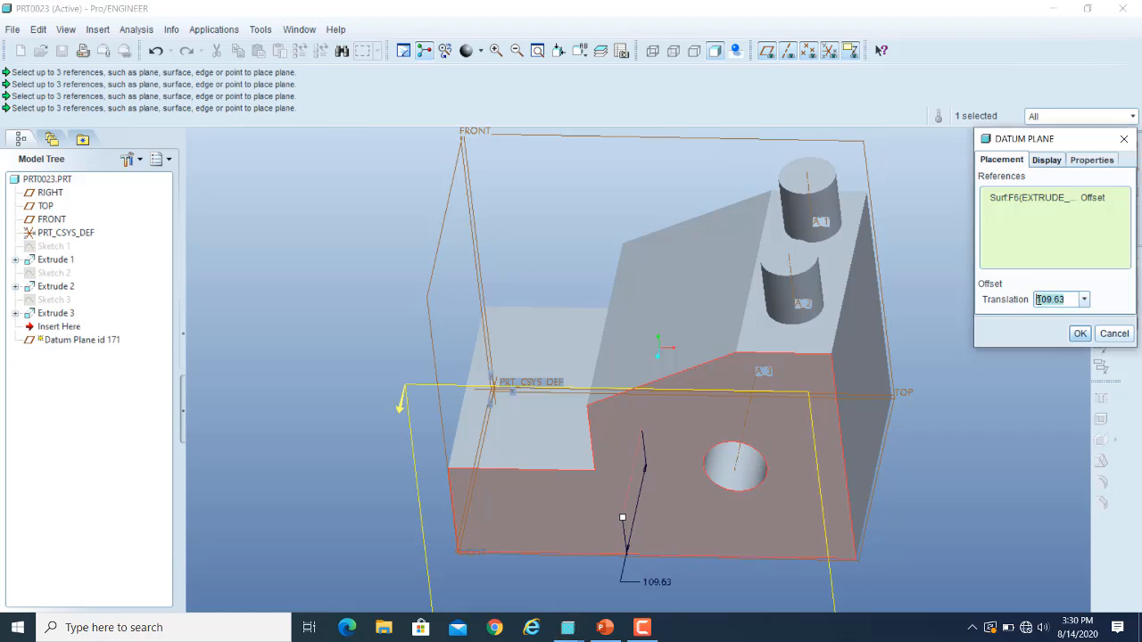
{"action": "left_click", "coordinate": [1080, 333]}
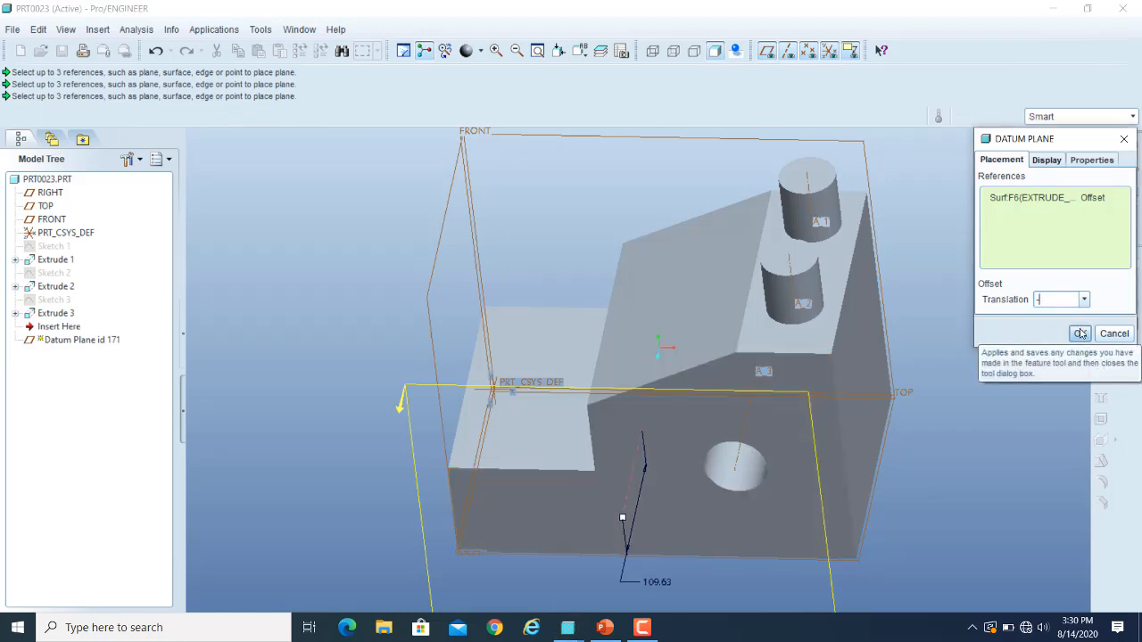
{"action": "type", "text": "100"}
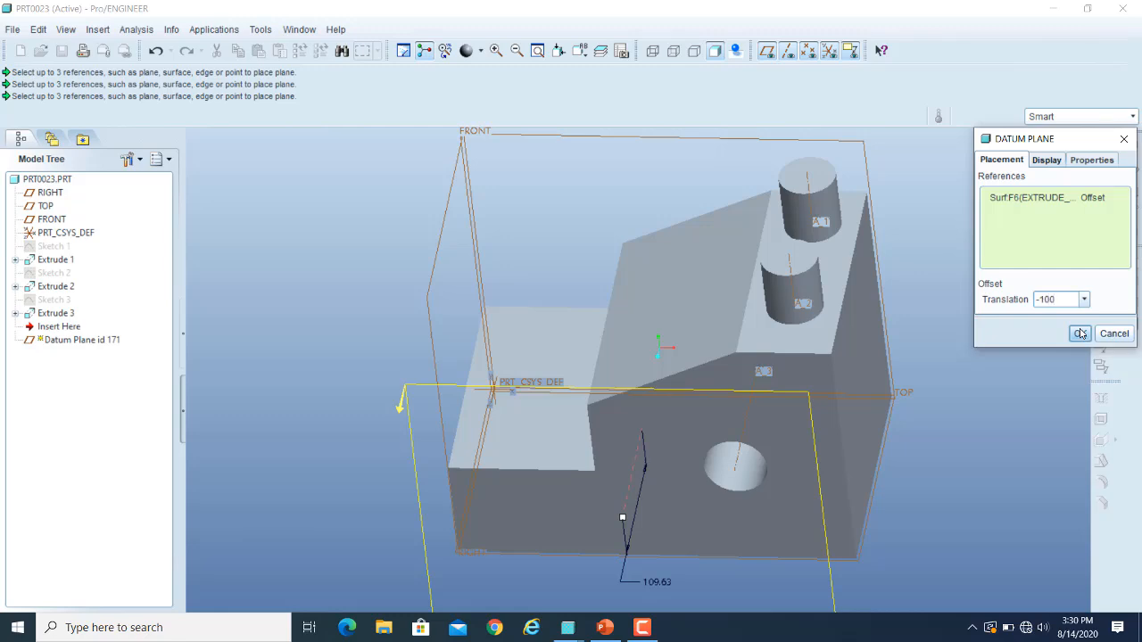
{"action": "key", "text": "Return"}
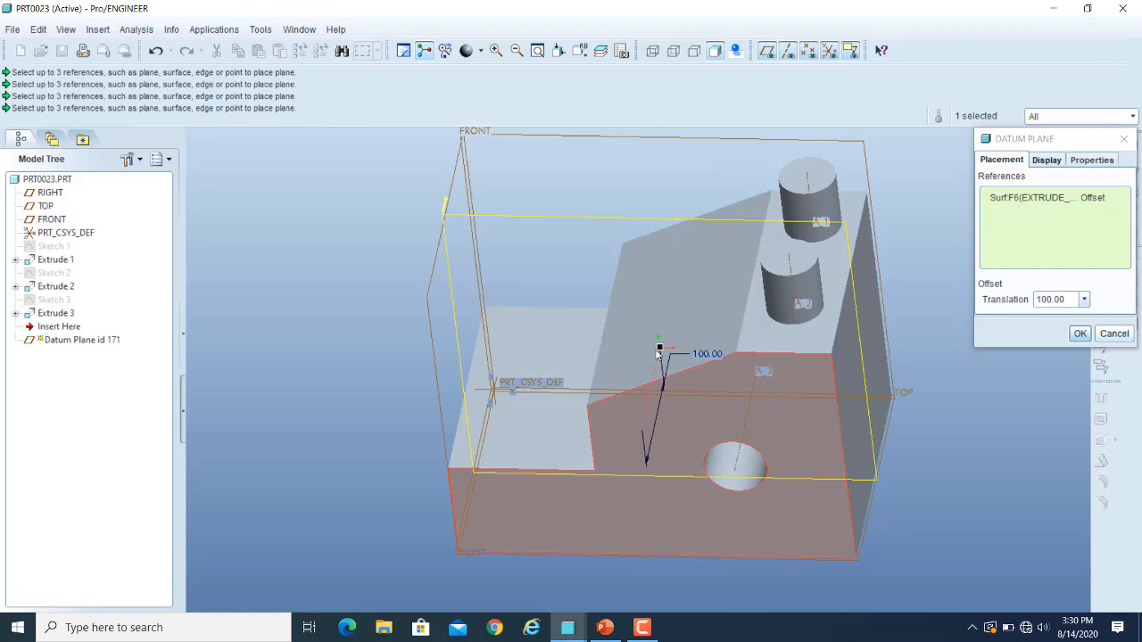
Move the datum plane about 95 out in front of the block's front face and create it.
{"action": "left_click_drag", "start_coordinate": [662, 348], "coordinate": [626, 513]}
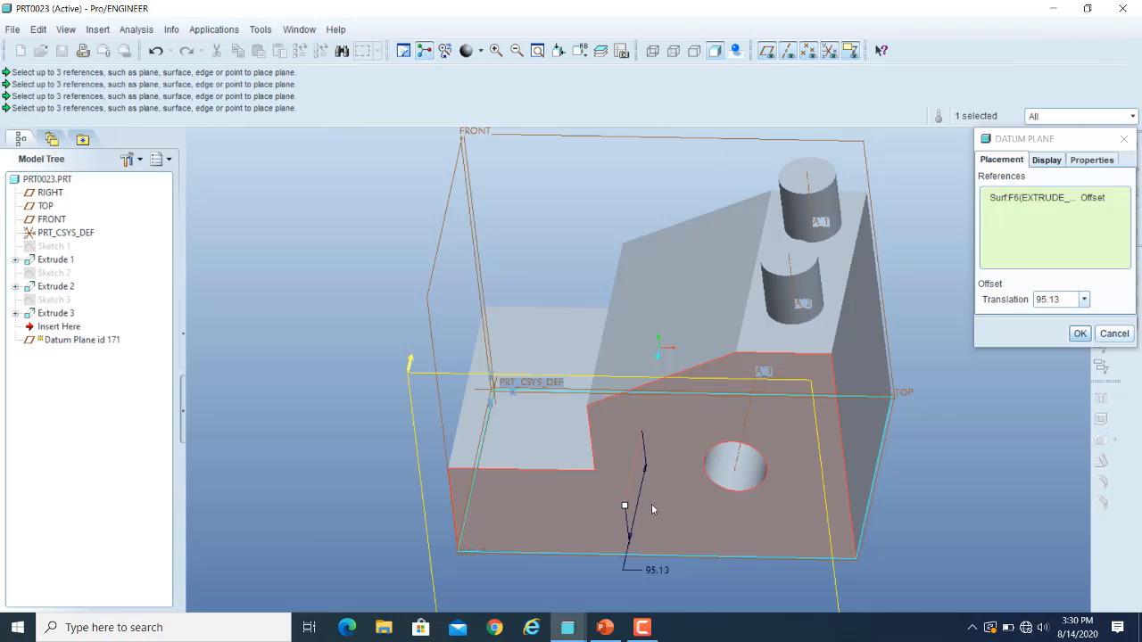
{"action": "middle_click_drag", "start_coordinate": [673, 491], "coordinate": [731, 513]}
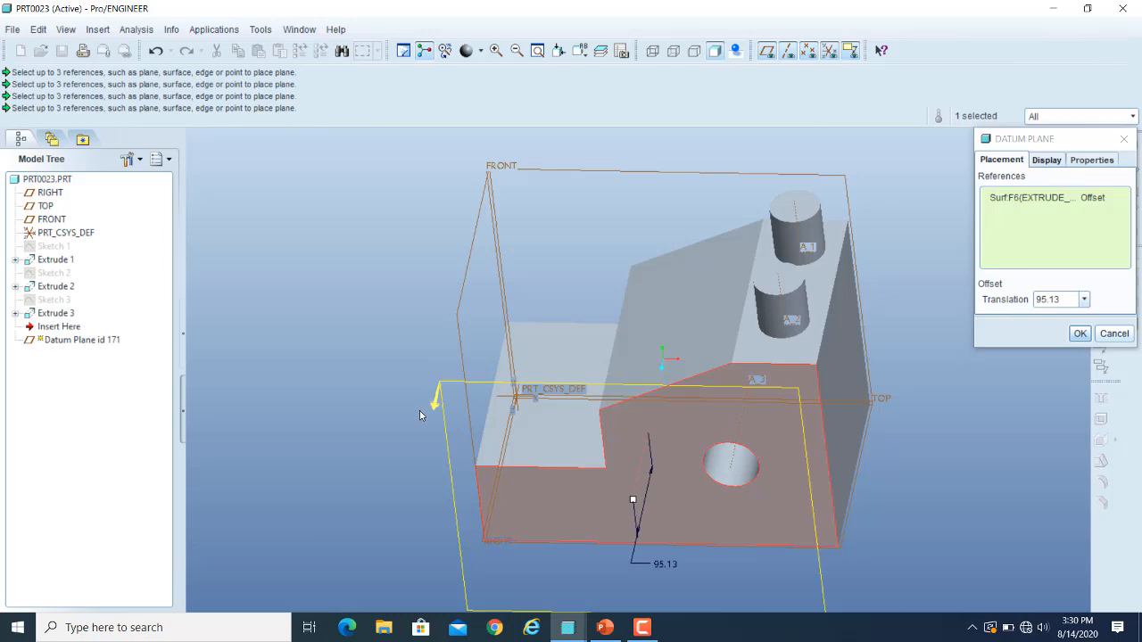
{"action": "left_click", "coordinate": [1079, 335]}
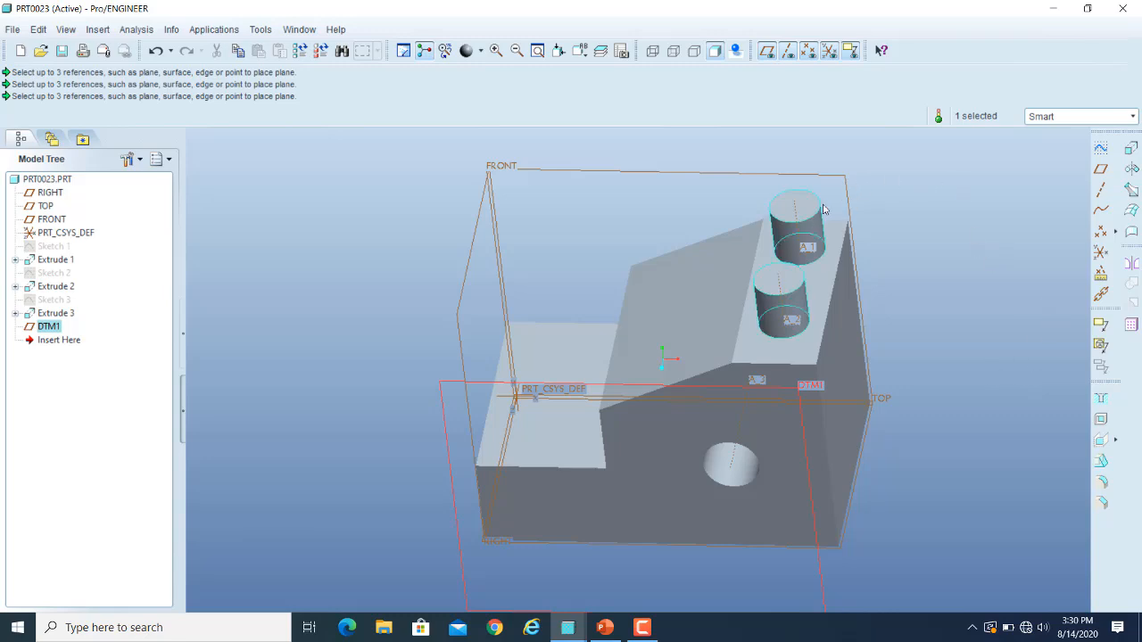
Create a datum plane through the top faces of the two cylinders with an offset translation of 0.
{"action": "left_click", "coordinate": [1099, 170]}
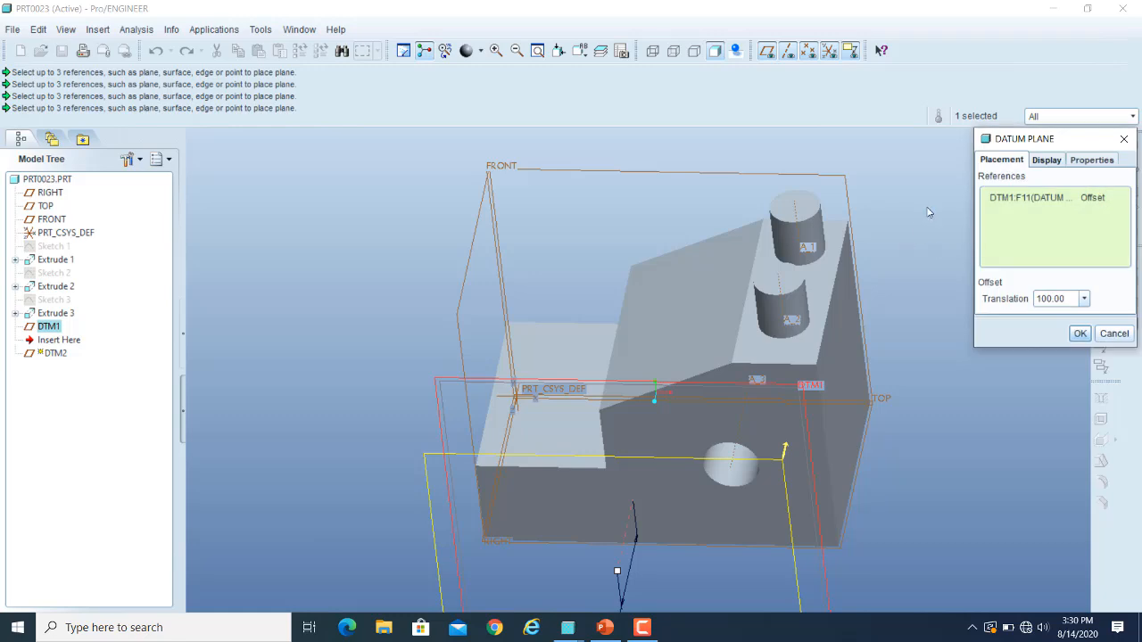
{"action": "left_click", "coordinate": [783, 211]}
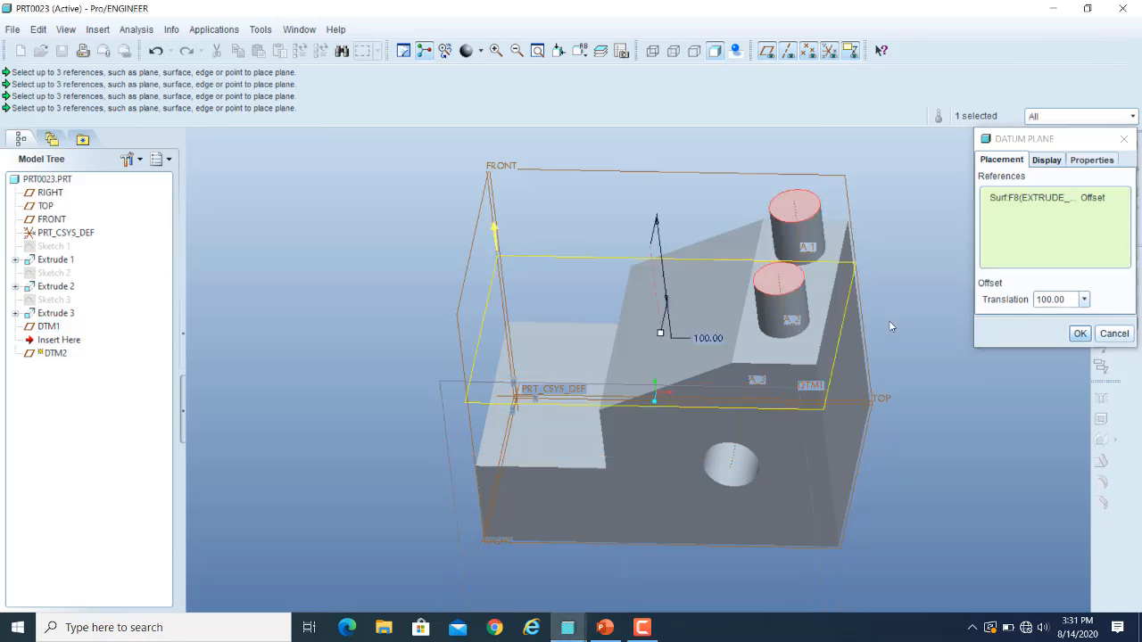
{"action": "middle_click_drag", "start_coordinate": [884, 384], "coordinate": [885, 352]}
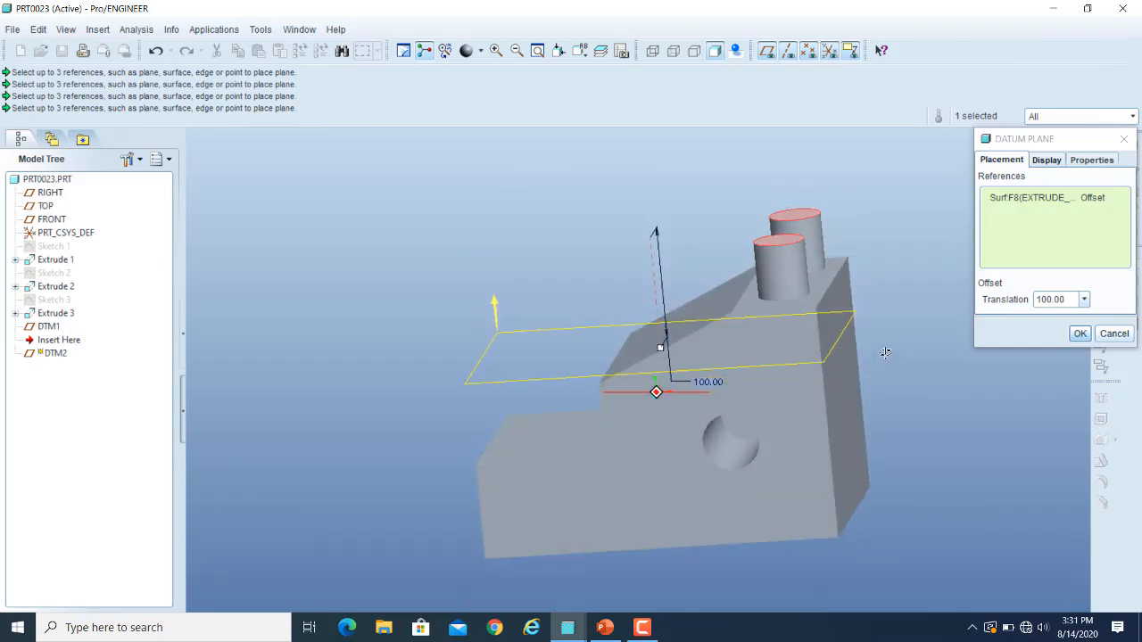
{"action": "left_click", "coordinate": [1077, 303]}
{"action": "double_click", "coordinate": [1077, 304]}
{"action": "type", "text": "0"}
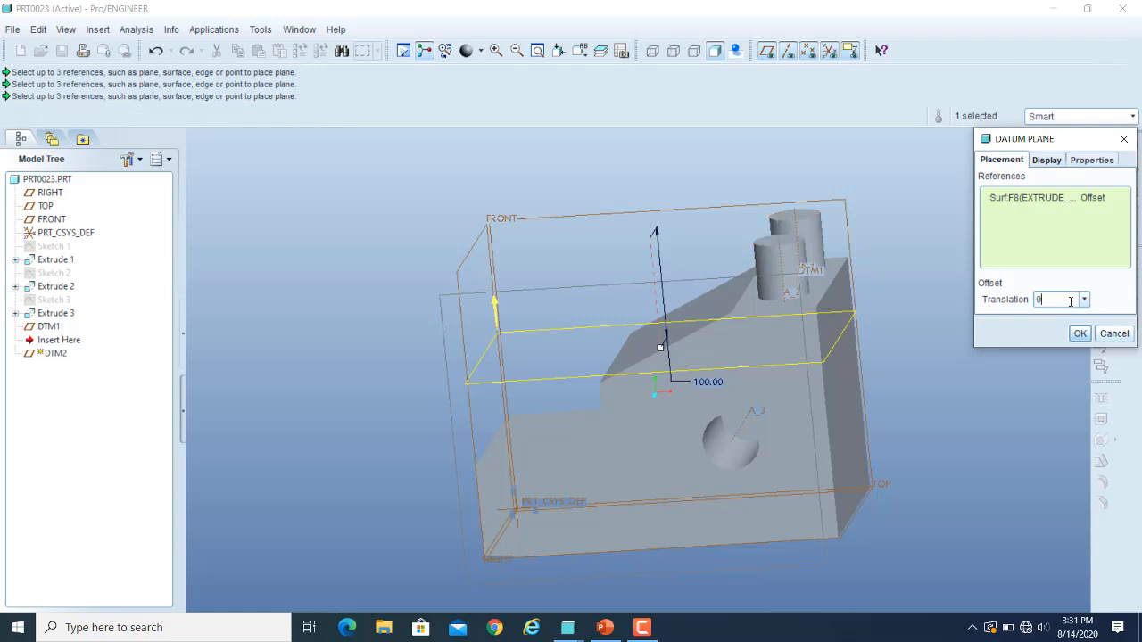
{"action": "key", "text": "Return"}
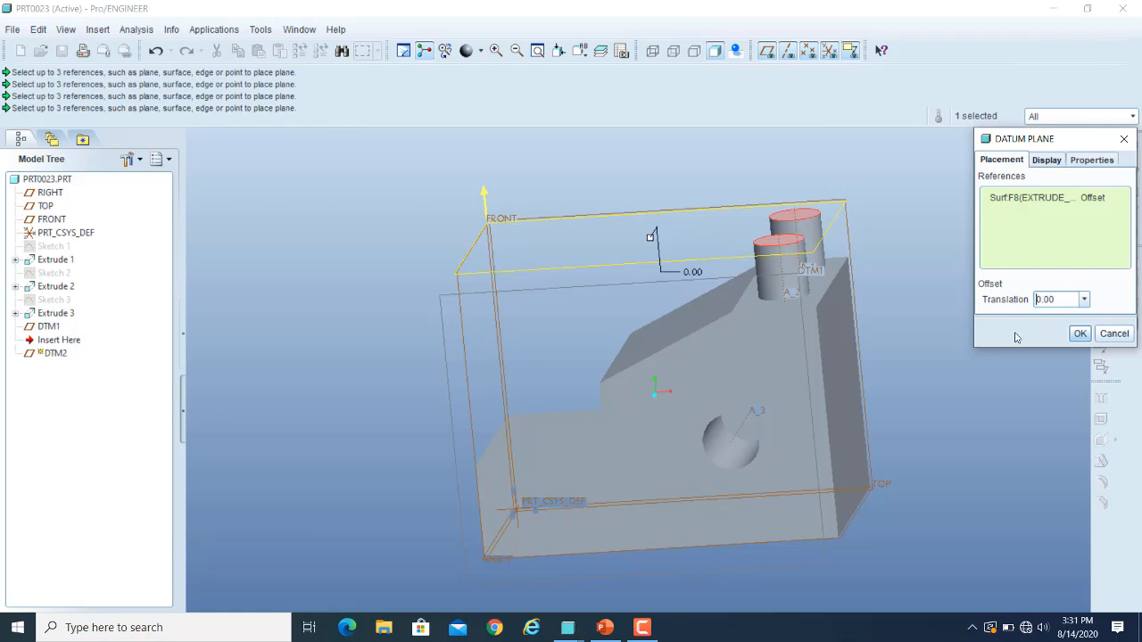
{"action": "middle_click_drag", "start_coordinate": [954, 318], "coordinate": [998, 396]}
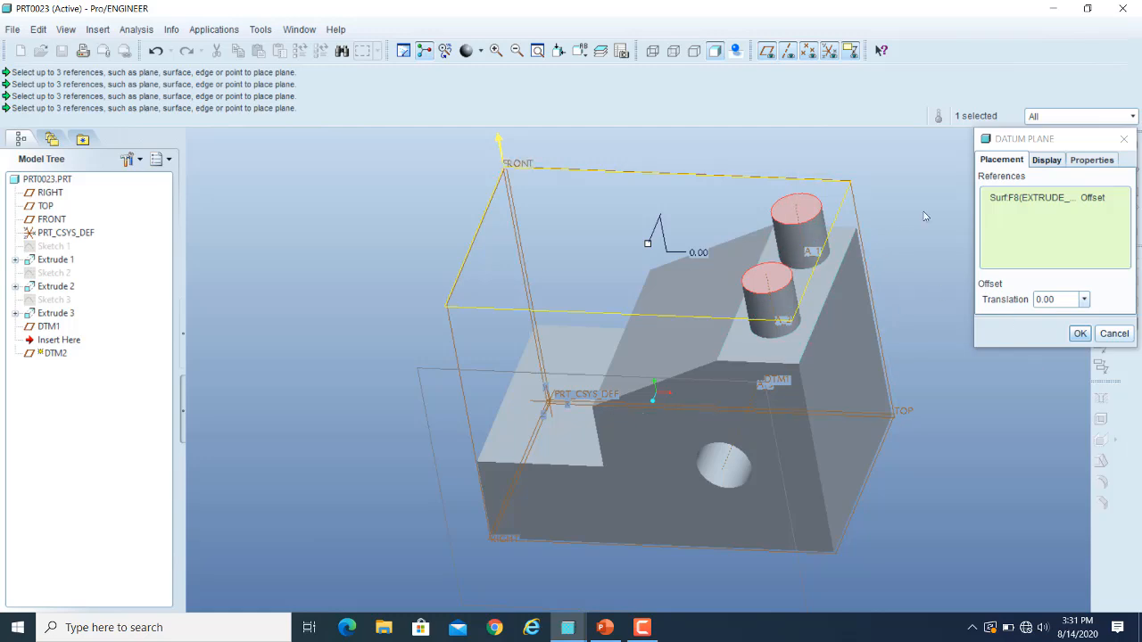
{"action": "left_click", "coordinate": [1077, 333]}
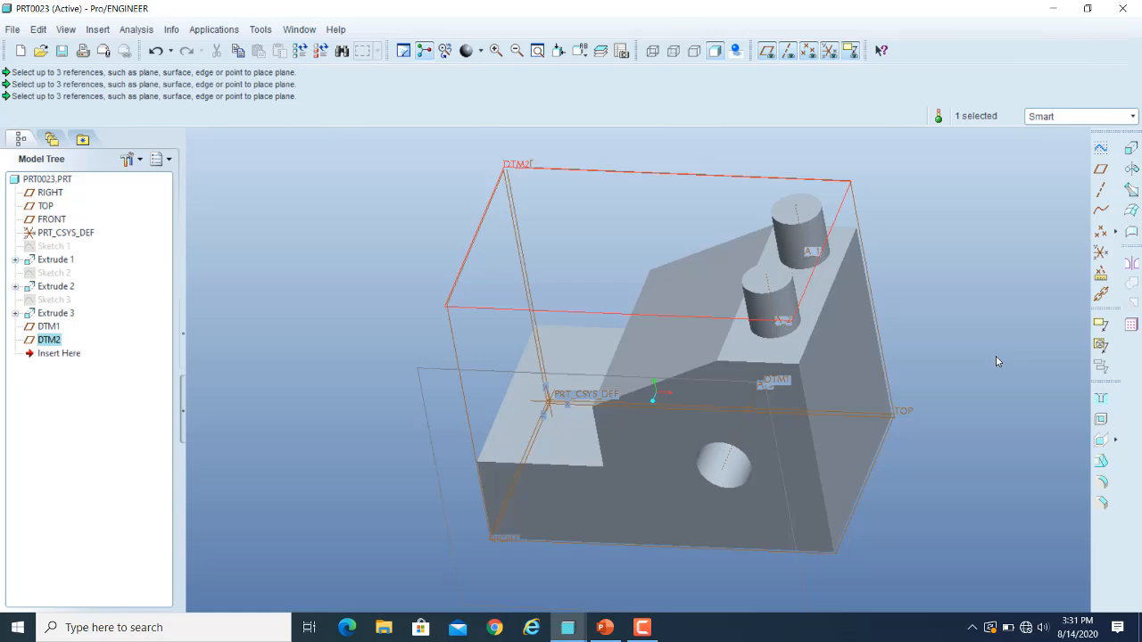
Create a datum plane parallel to the block's sloped face, offset about 85 above it.
{"action": "left_click", "coordinate": [1105, 171]}
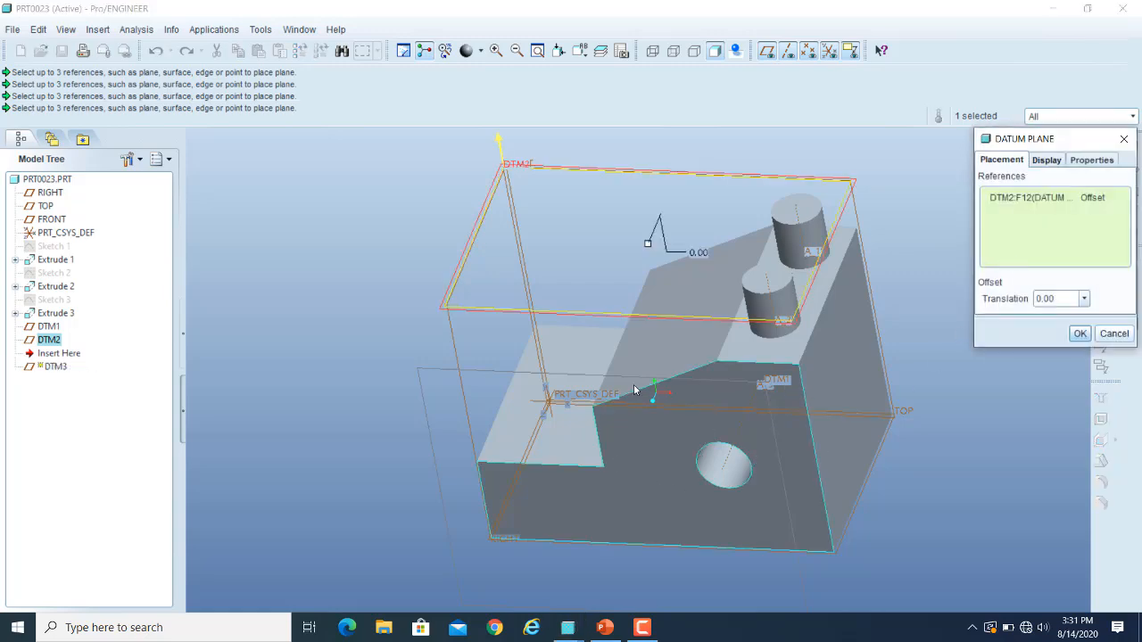
{"action": "left_click", "coordinate": [678, 347]}
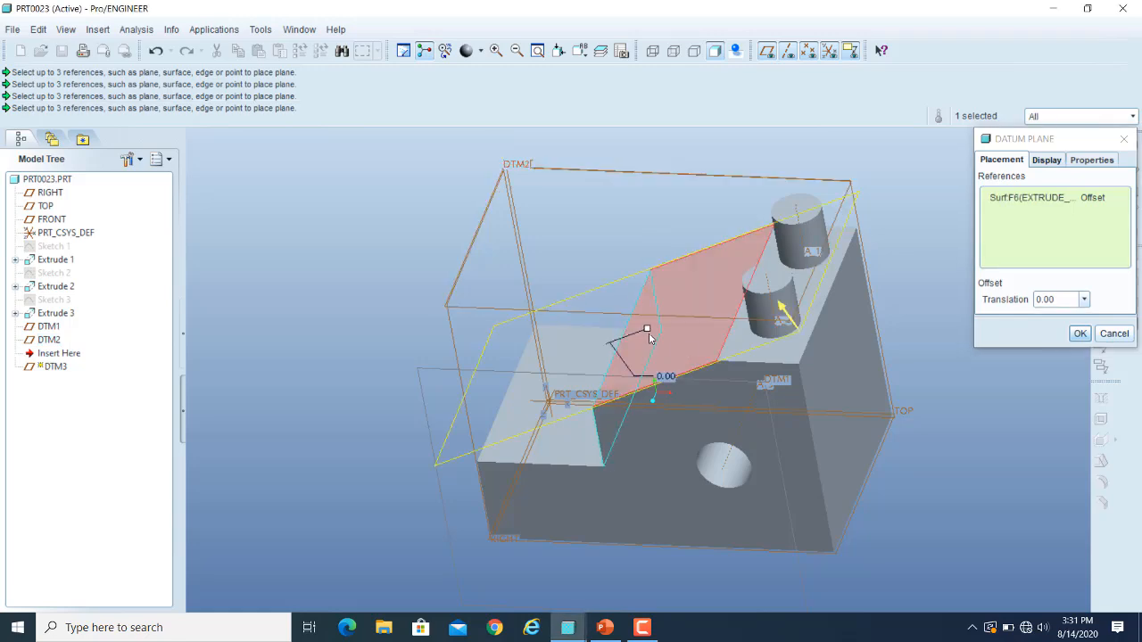
{"action": "left_click_drag", "start_coordinate": [648, 329], "coordinate": [597, 261]}
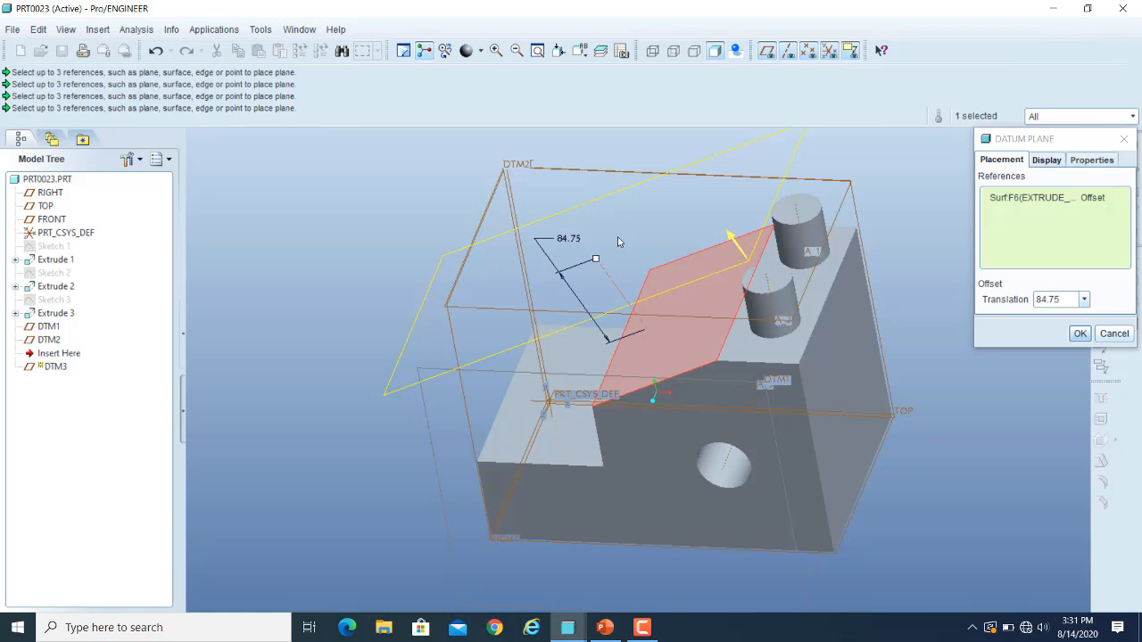
{"action": "left_click", "coordinate": [1078, 334]}
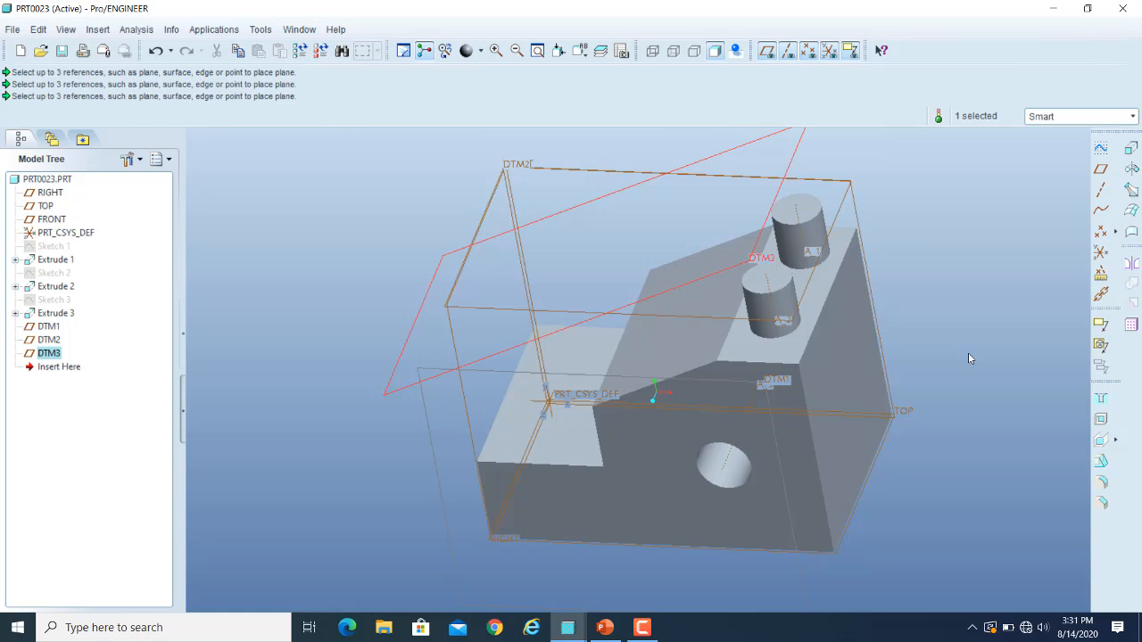
{"action": "left_click", "coordinate": [969, 358]}
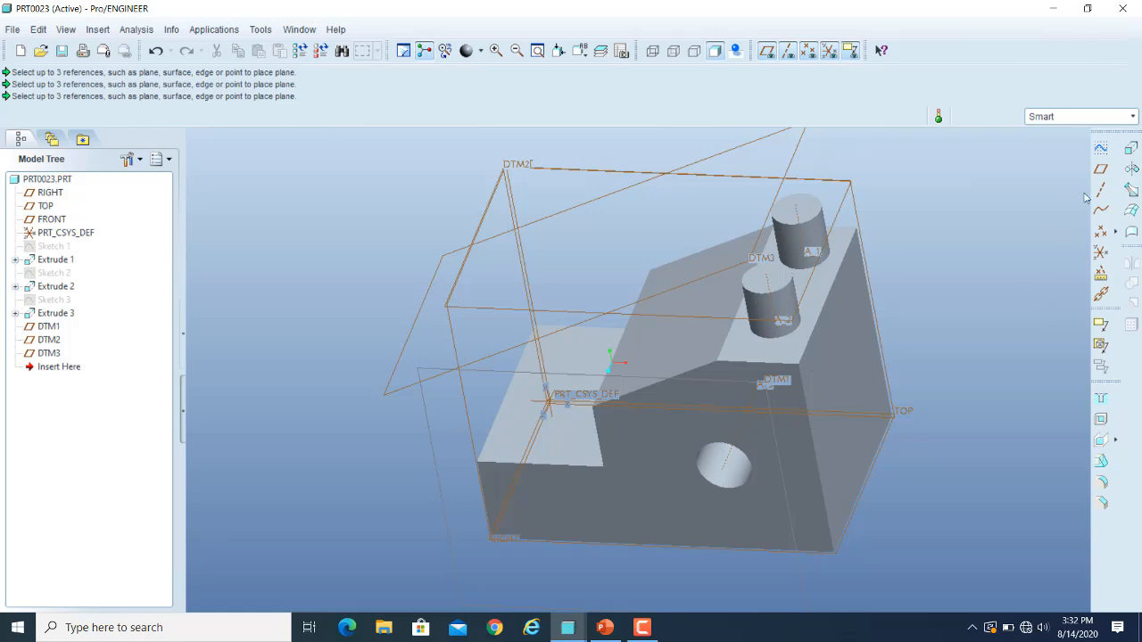
Create a datum plane offset about 81 outward from the sloped datum plane DTM3.
{"action": "left_click", "coordinate": [1101, 170]}
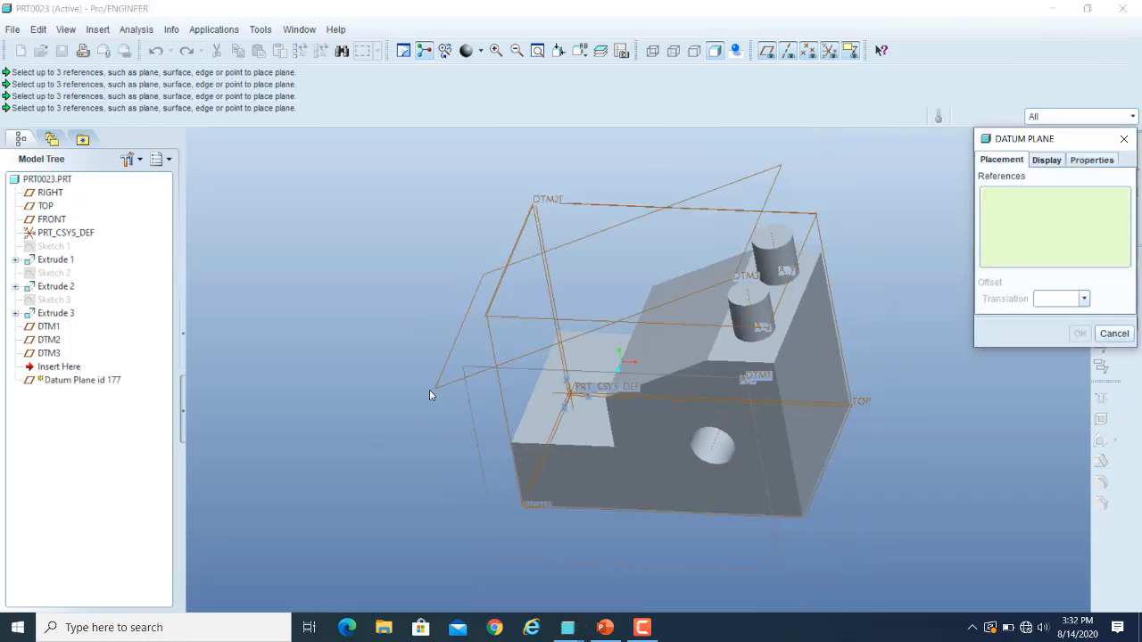
{"action": "left_click", "coordinate": [441, 391]}
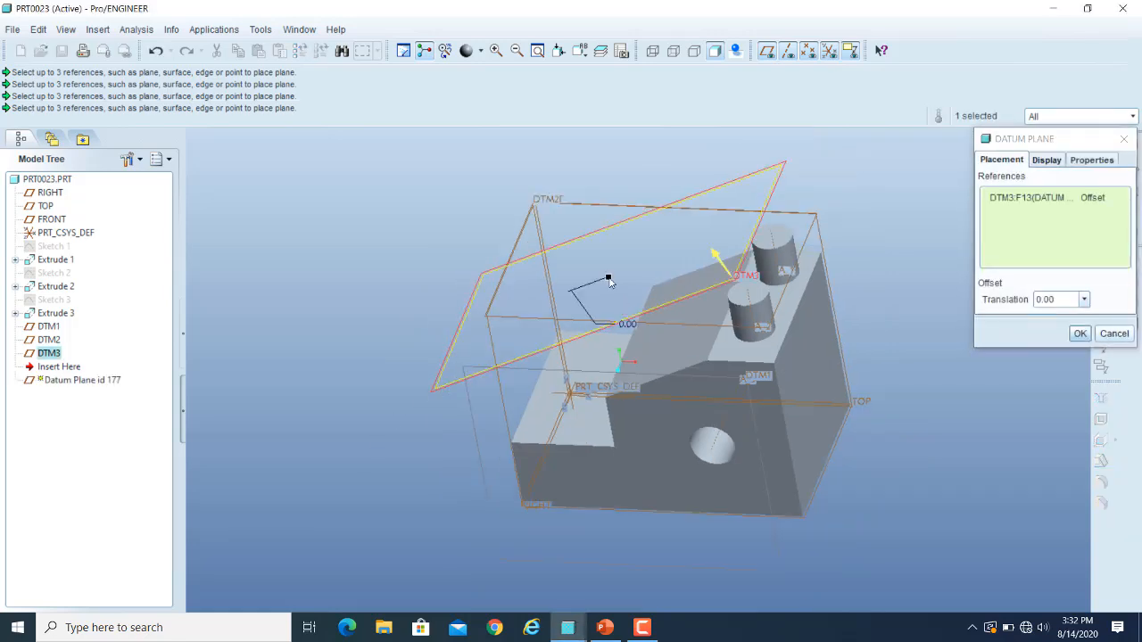
{"action": "left_click_drag", "start_coordinate": [608, 278], "coordinate": [568, 222]}
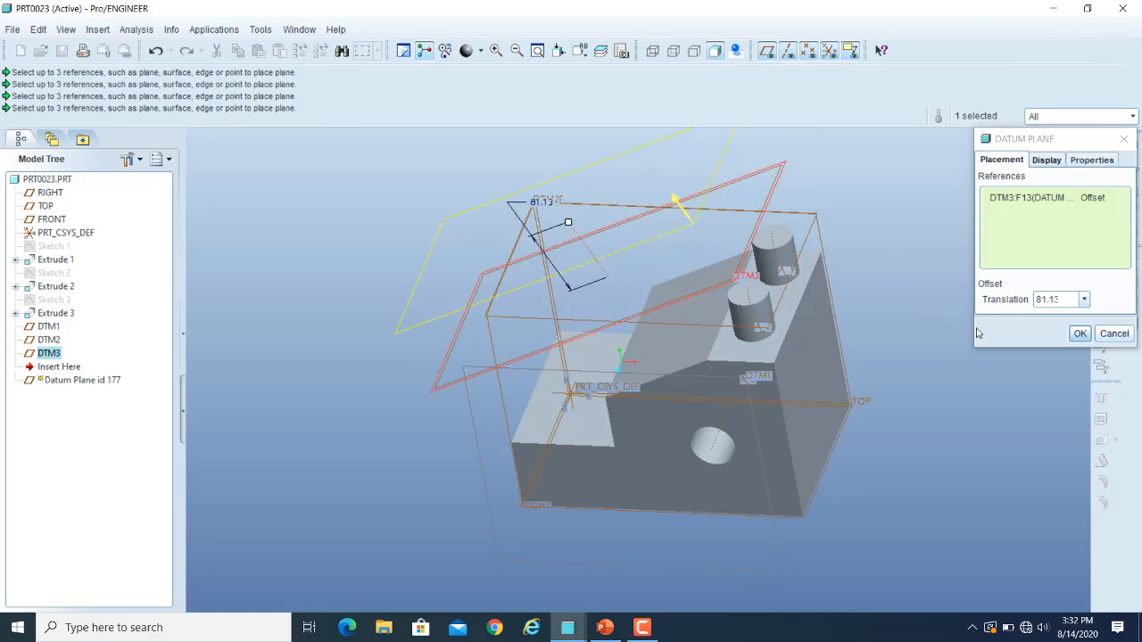
{"action": "left_click", "coordinate": [1079, 332]}
{"action": "left_click", "coordinate": [976, 342]}
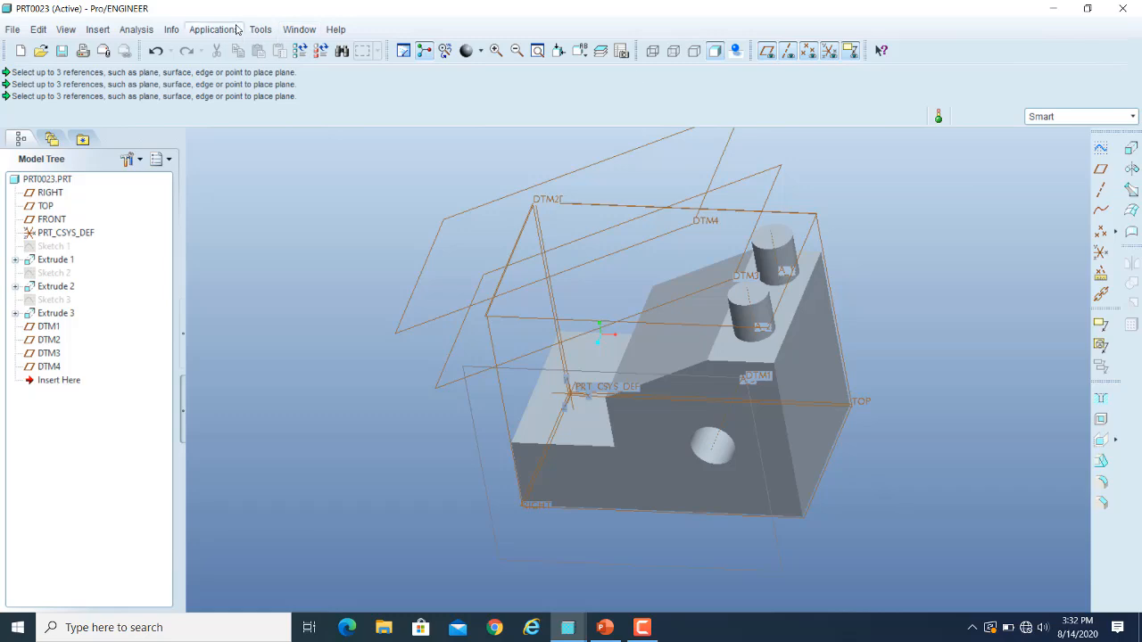
Undo the creation of all four datum planes, DTM4 back through DTM1.
{"action": "left_click", "coordinate": [156, 51]}
{"action": "left_click", "coordinate": [156, 52]}
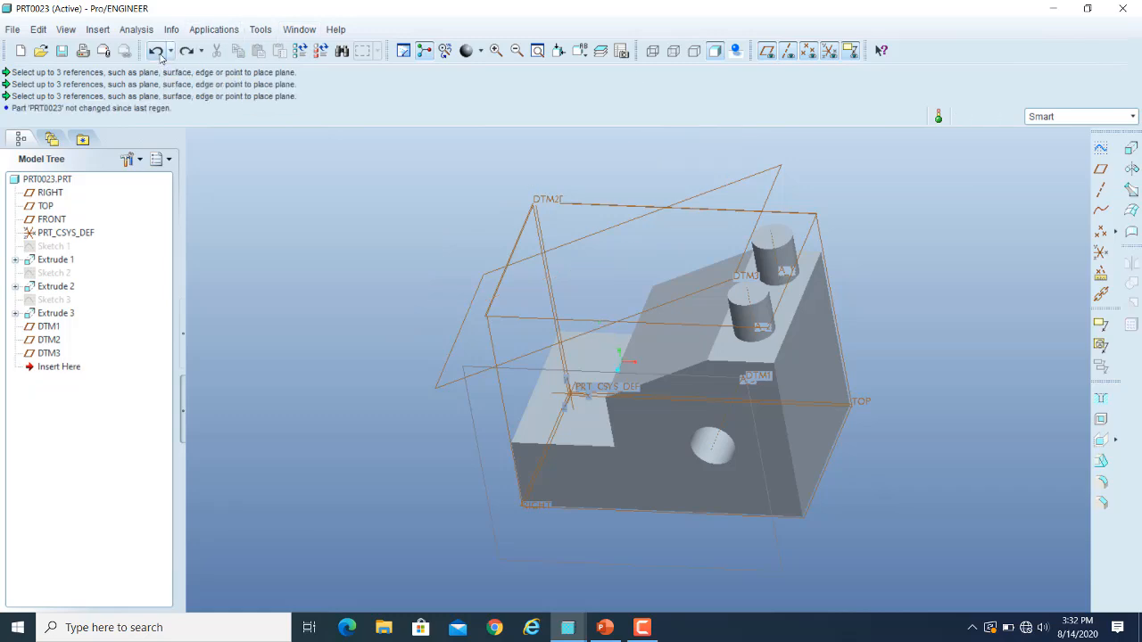
{"action": "left_click", "coordinate": [156, 52]}
{"action": "left_click", "coordinate": [156, 51]}
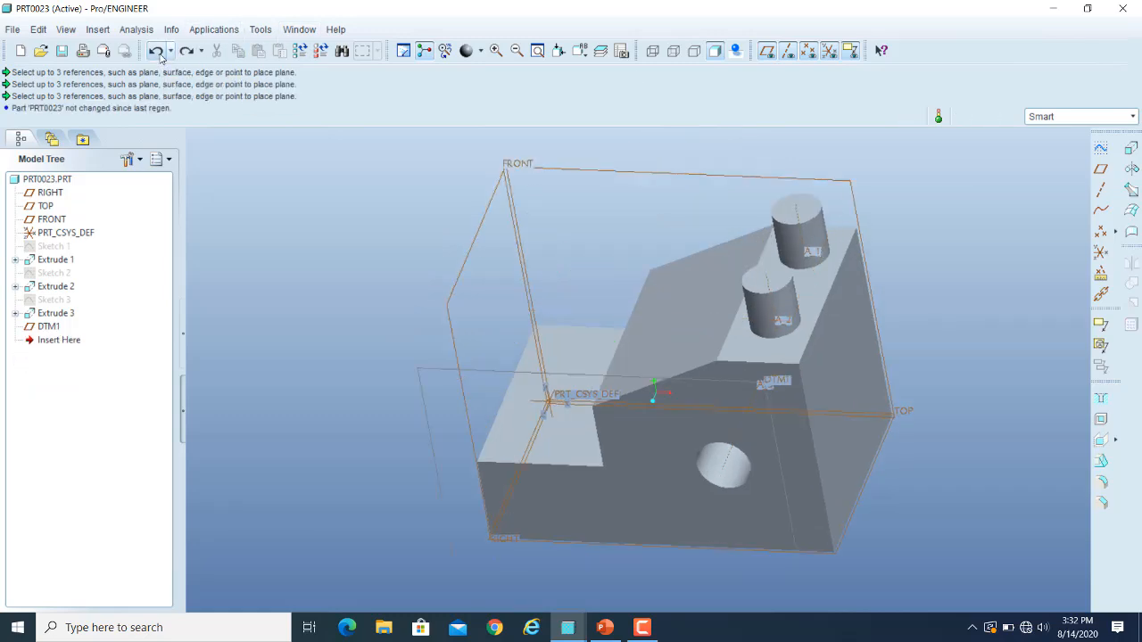
{"action": "left_click", "coordinate": [156, 52]}
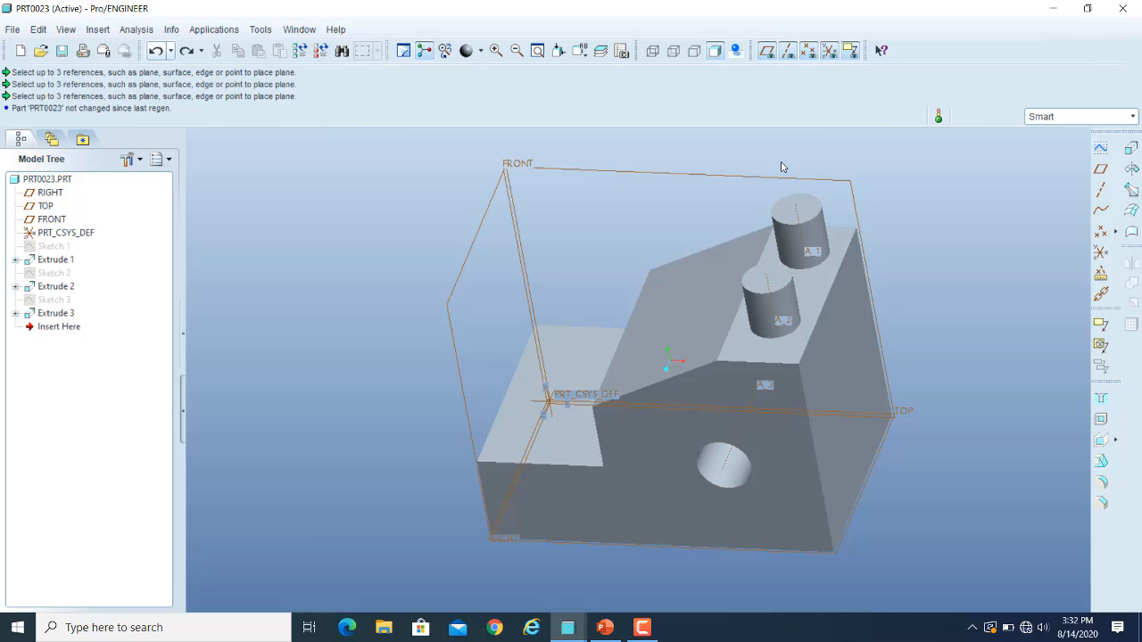
Start a datum plane and try it through the low step's front edge, then through the sloped face's front edge instead.
{"action": "left_click", "coordinate": [1101, 170]}
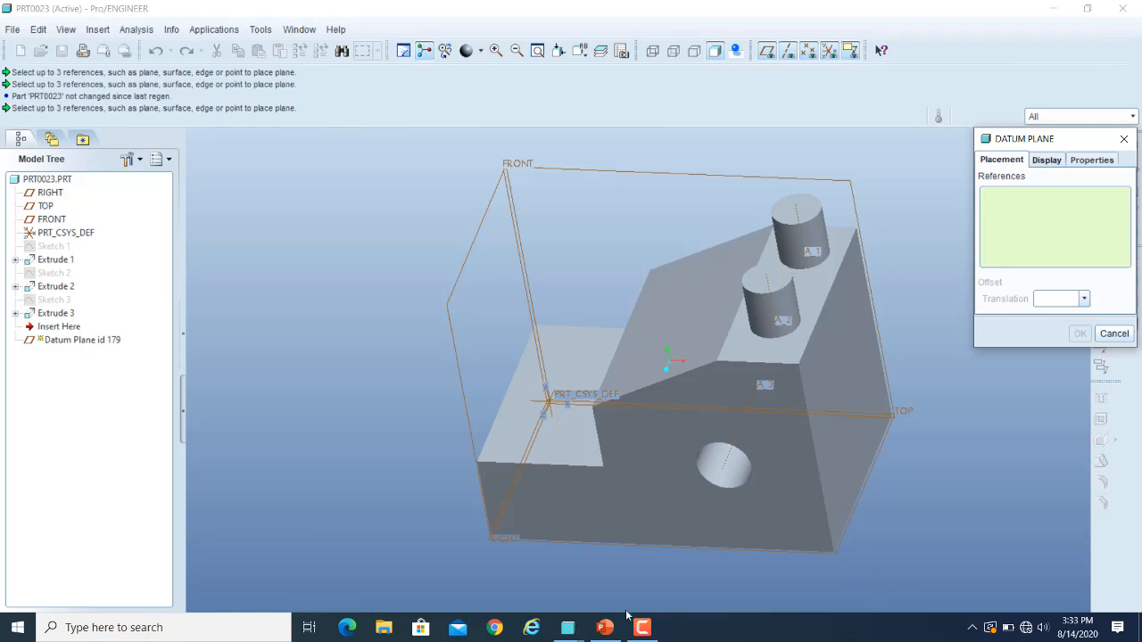
{"action": "left_click", "coordinate": [555, 465]}
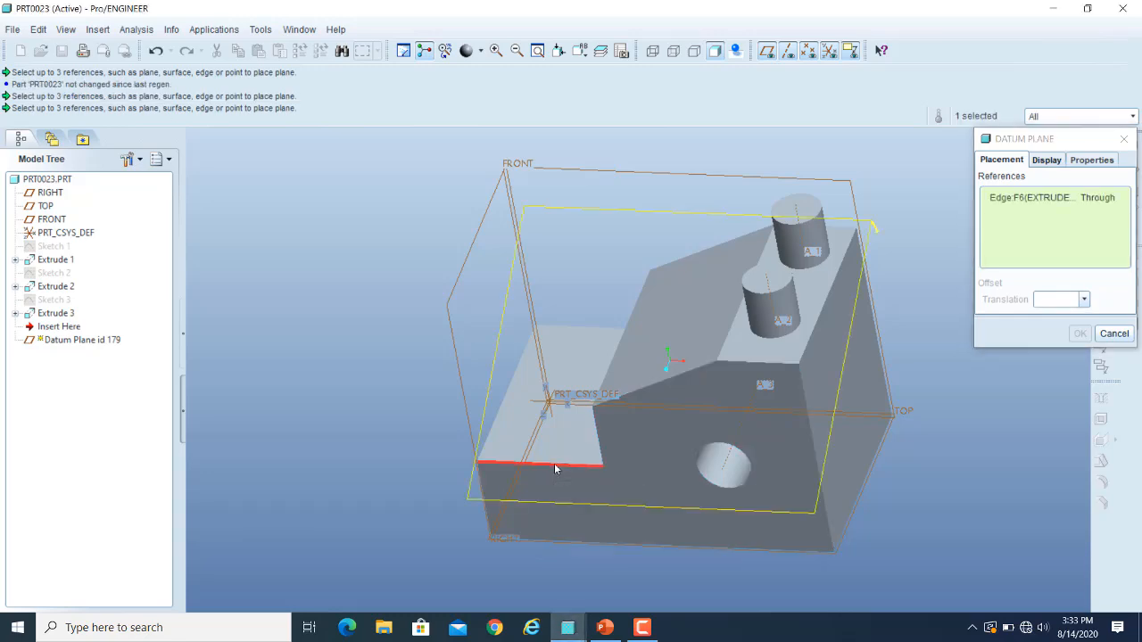
{"action": "middle_click_drag", "start_coordinate": [957, 522], "coordinate": [925, 509]}
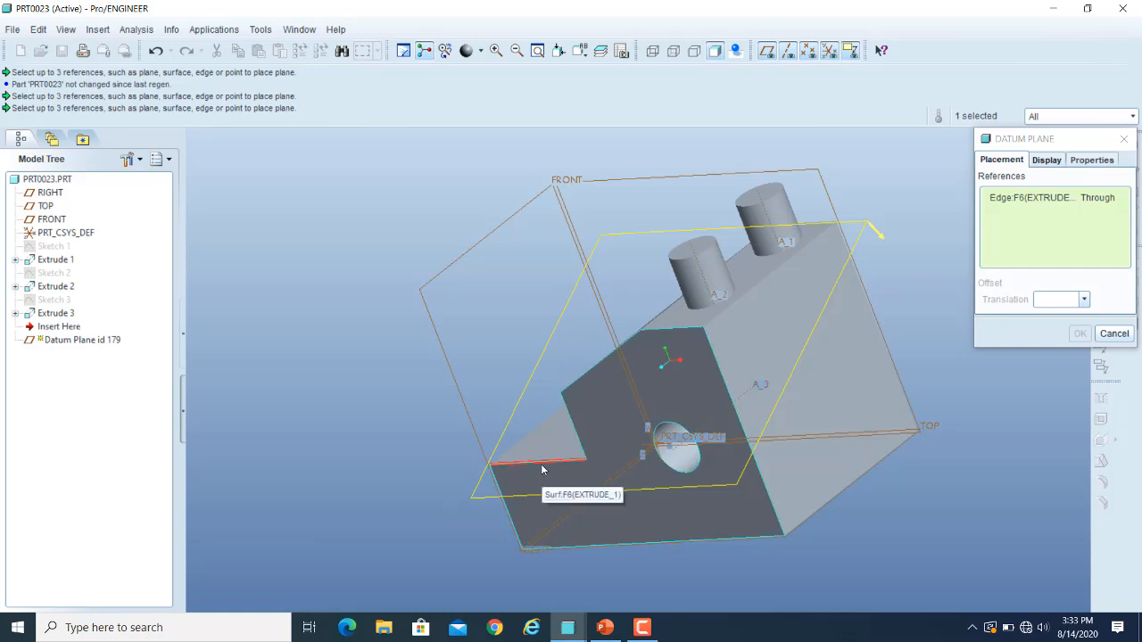
{"action": "left_click", "coordinate": [595, 370]}
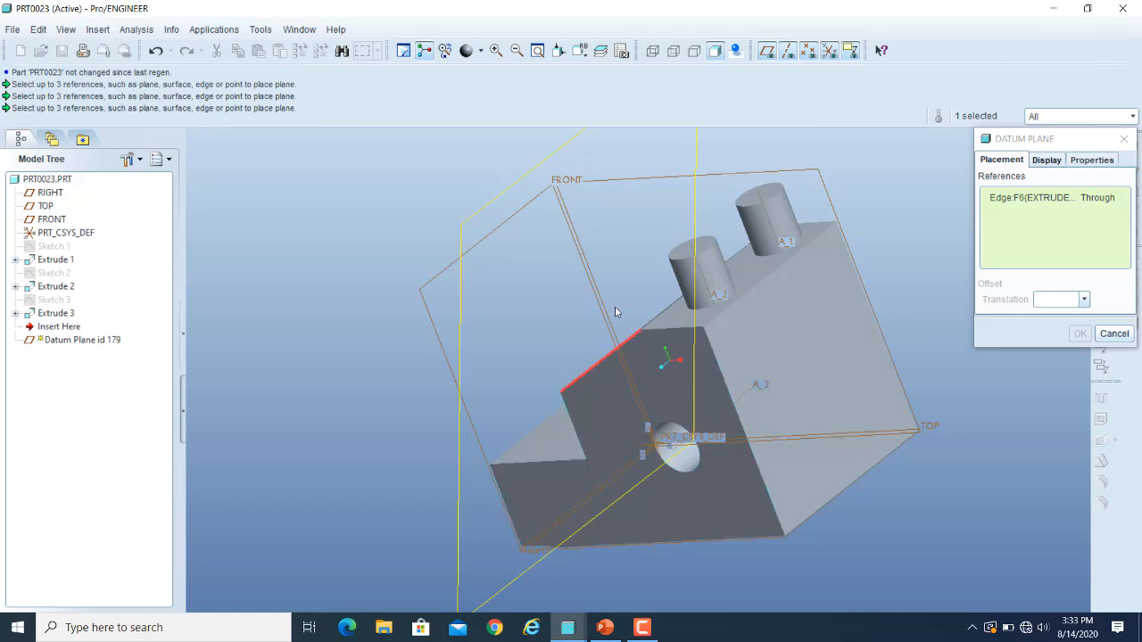
Place the datum plane through the upper and lower edges of the block's tall end face.
{"action": "left_click", "coordinate": [760, 290]}
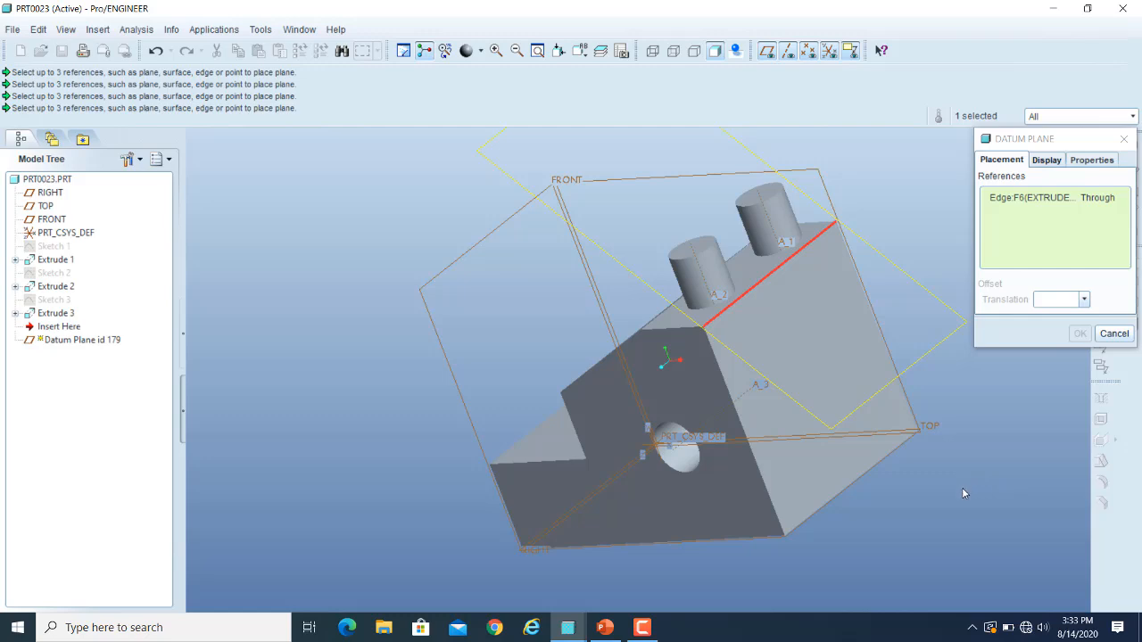
{"action": "middle_click_drag", "start_coordinate": [962, 487], "coordinate": [991, 497]}
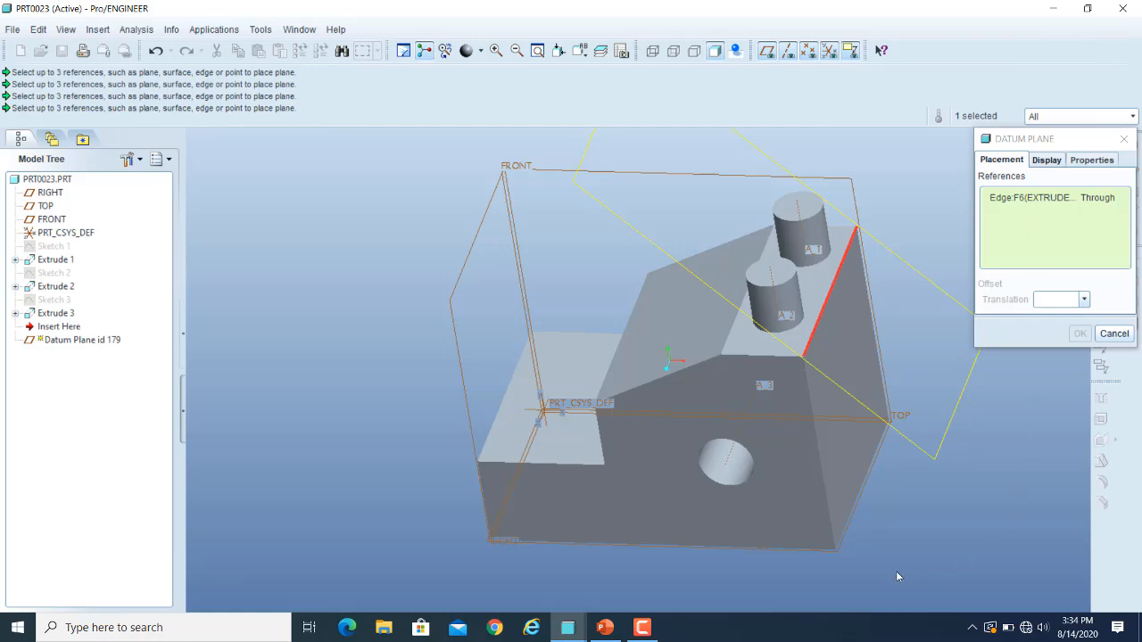
{"action": "left_click", "coordinate": [843, 541], "text": "ctrl"}
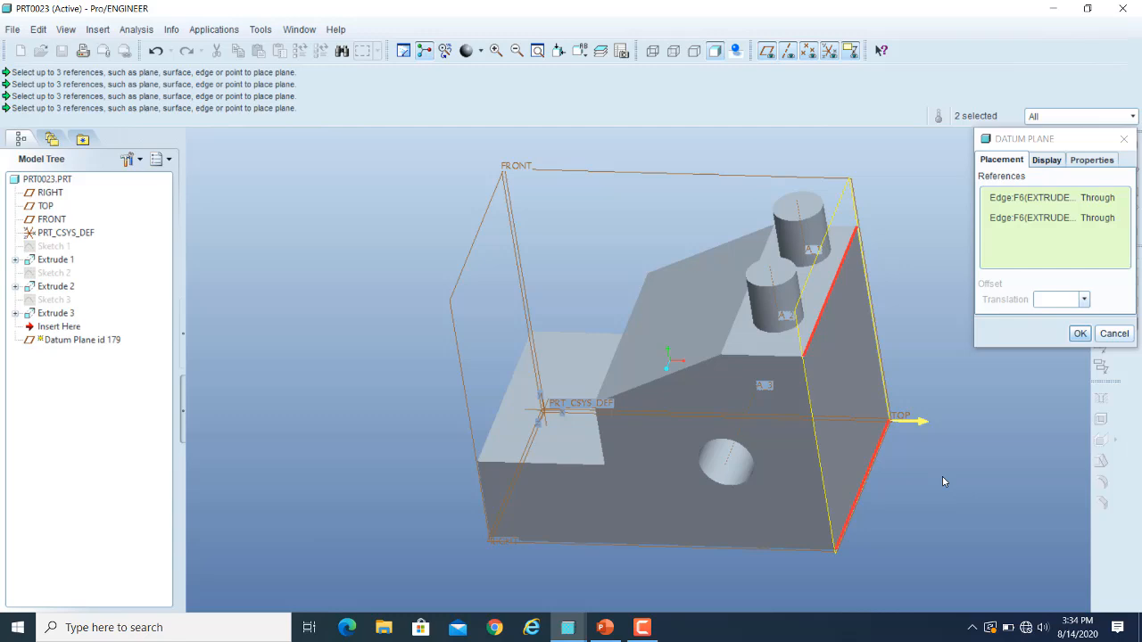
Try the datum plane through the sloped face's lower edge and the low step's outer edge, and remove the second edge reference.
{"action": "left_click", "coordinate": [638, 305]}
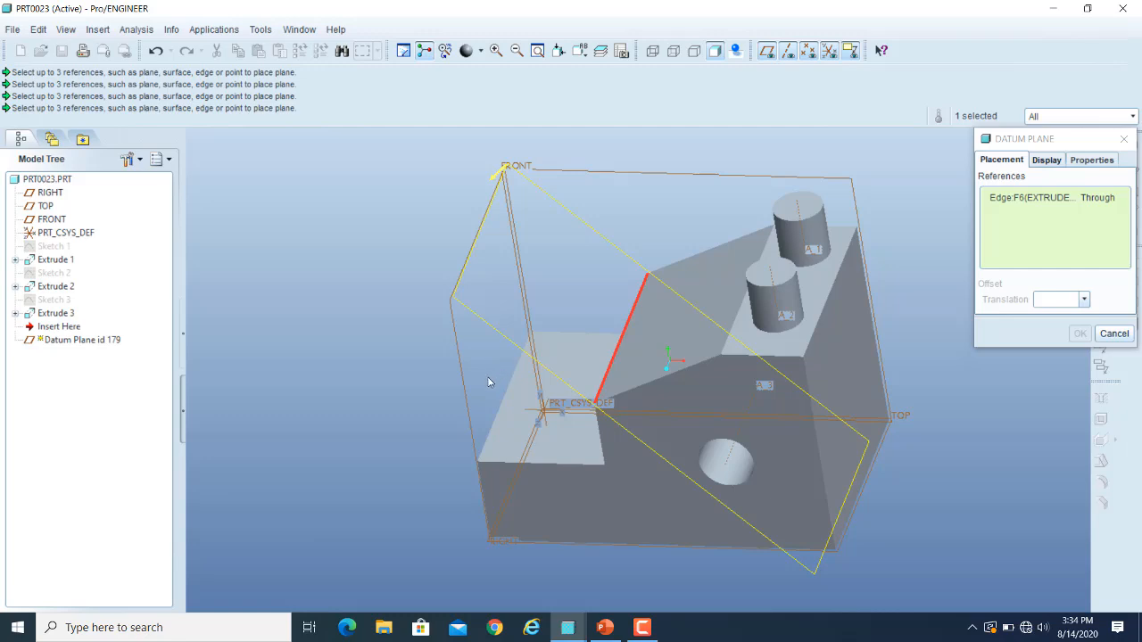
{"action": "left_click", "coordinate": [495, 401], "text": "ctrl"}
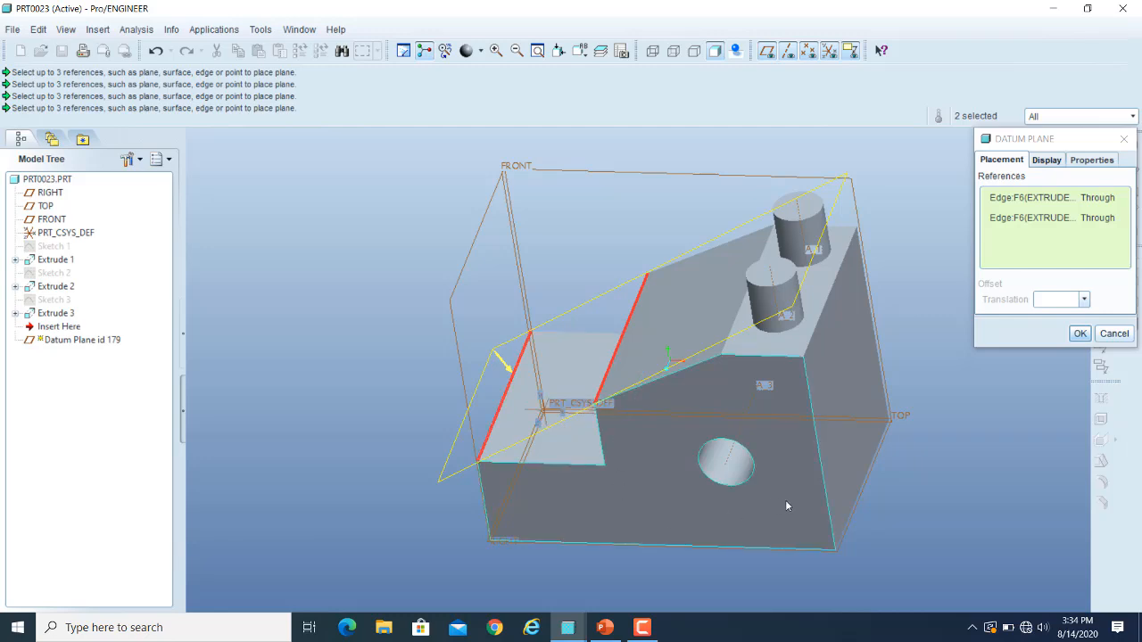
{"action": "left_click", "coordinate": [1097, 220]}
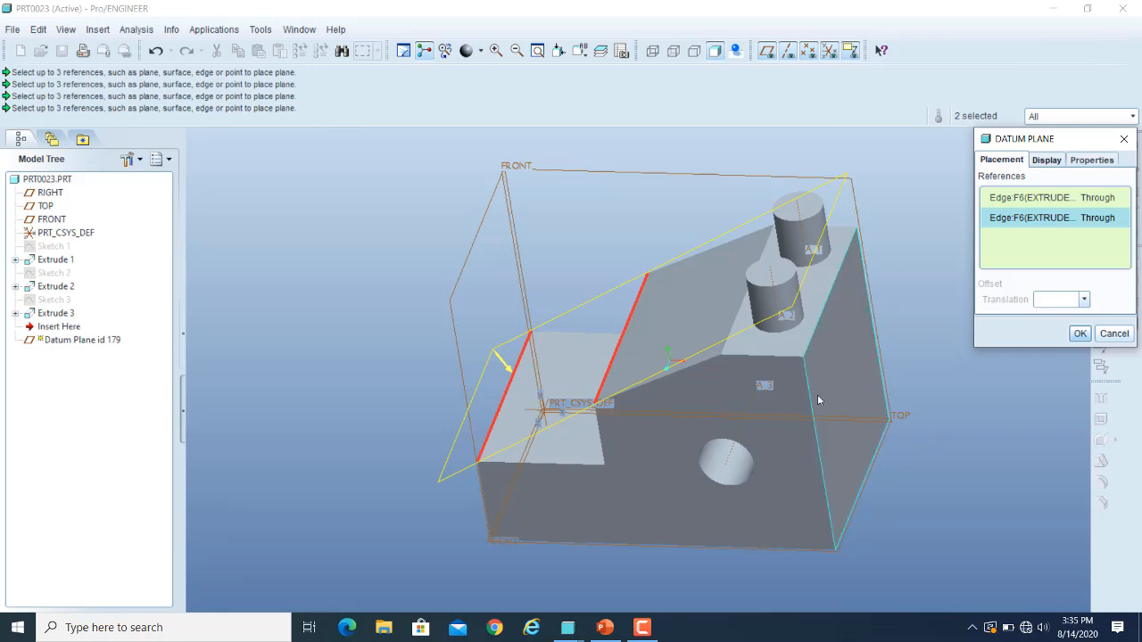
{"action": "scroll", "coordinate": [889, 167], "scroll_direction": "up", "scroll_amount": 1}
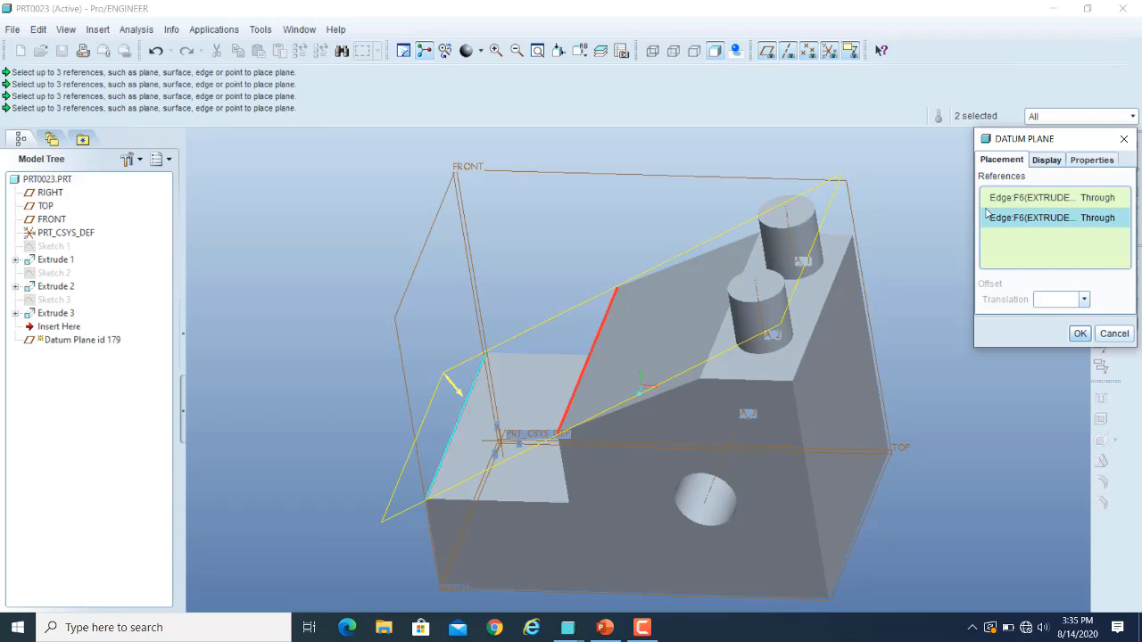
{"action": "right_click", "coordinate": [1019, 214]}
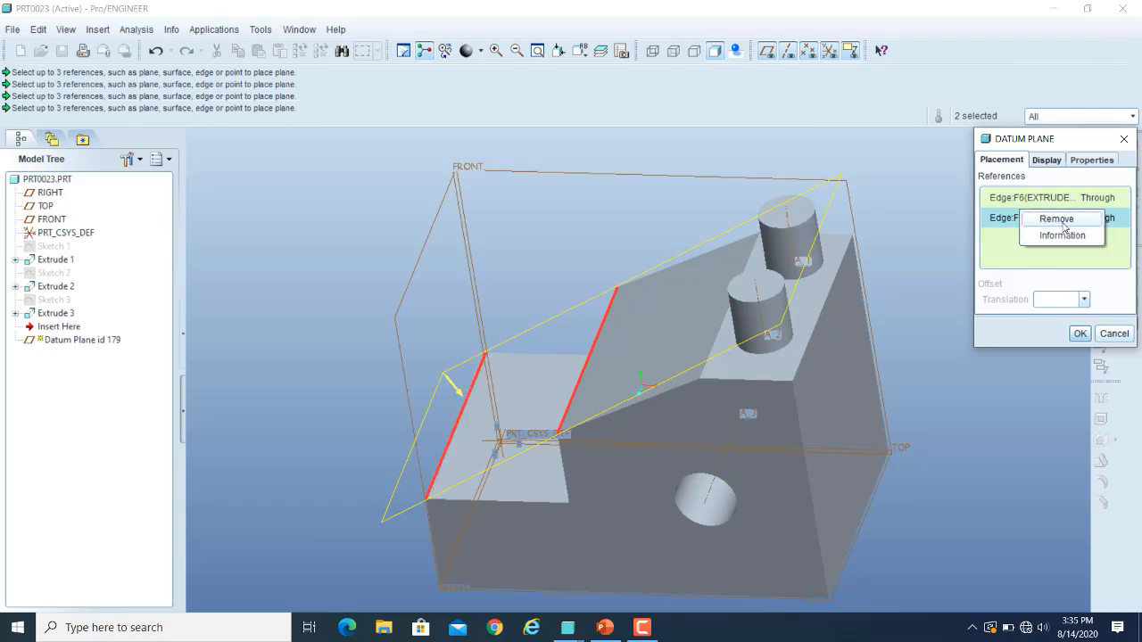
{"action": "left_click", "coordinate": [1059, 219]}
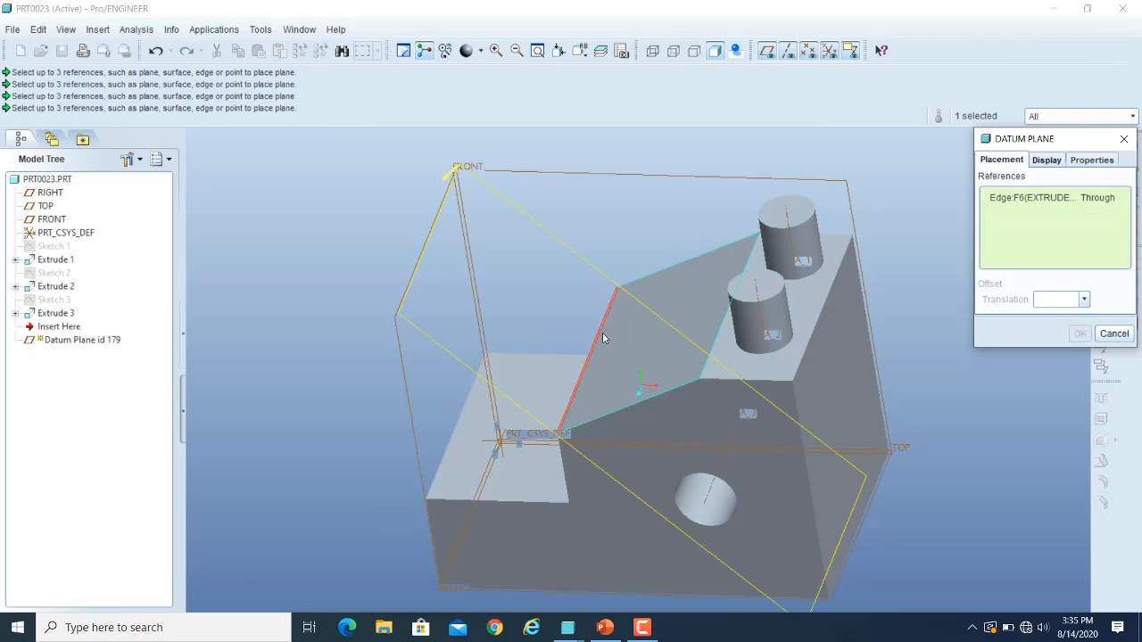
Place the datum plane through the rear cylinder's axis, offset from the block's front face by a rotation of 57, then 22.
{"action": "left_click", "coordinate": [789, 240]}
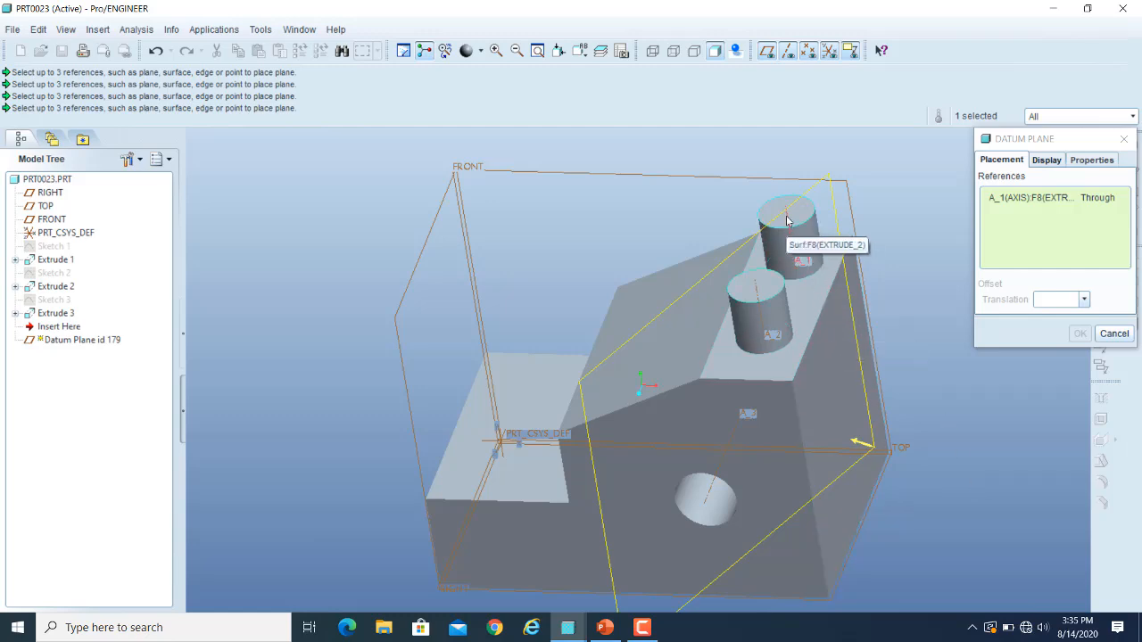
{"action": "left_click", "coordinate": [656, 424], "text": "ctrl"}
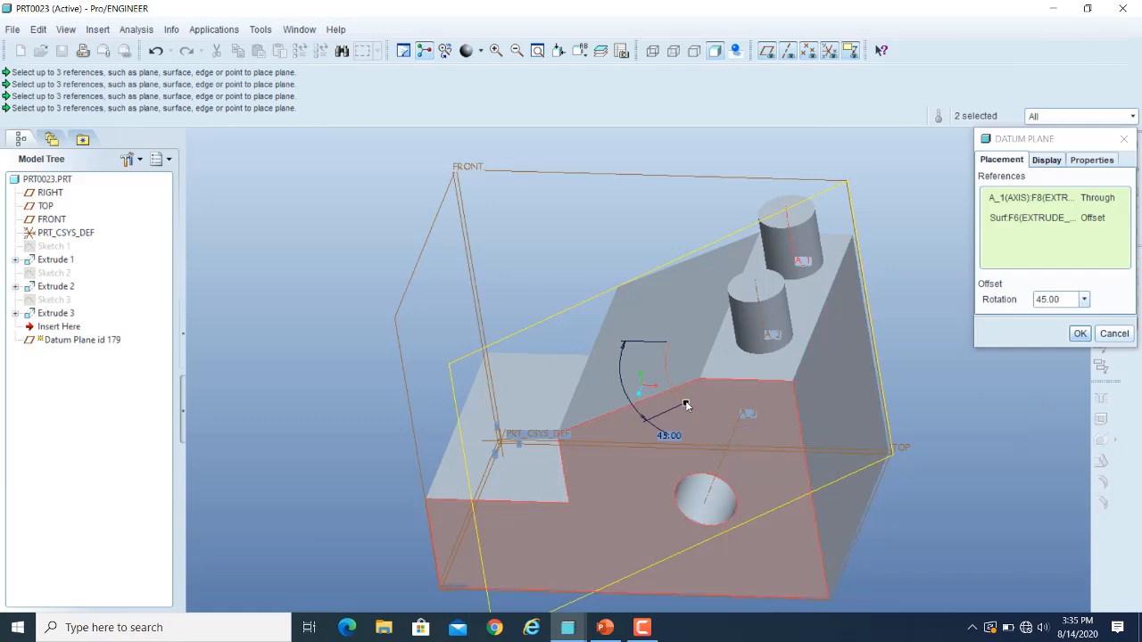
{"action": "mouse_move", "coordinate": [685, 406]}
{"action": "left_mouse_down"}
{"action": "mouse_move", "coordinate": [749, 416]}
{"action": "mouse_move", "coordinate": [685, 422]}
{"action": "mouse_move", "coordinate": [660, 393]}
{"action": "mouse_move", "coordinate": [615, 383]}
{"action": "mouse_move", "coordinate": [576, 357]}
{"action": "mouse_move", "coordinate": [572, 370]}
{"action": "mouse_move", "coordinate": [682, 450]}
{"action": "mouse_move", "coordinate": [641, 422]}
{"action": "mouse_move", "coordinate": [665, 420]}
{"action": "mouse_move", "coordinate": [677, 437]}
{"action": "mouse_move", "coordinate": [703, 414]}
{"action": "left_mouse_up"}
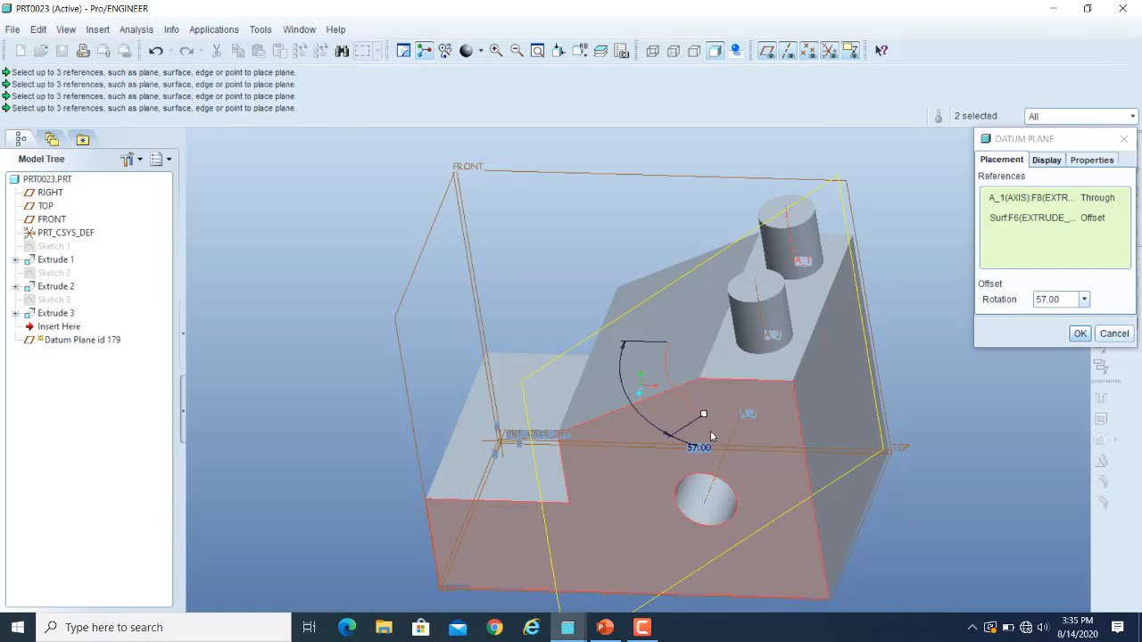
{"action": "left_click_drag", "start_coordinate": [703, 418], "coordinate": [586, 398]}
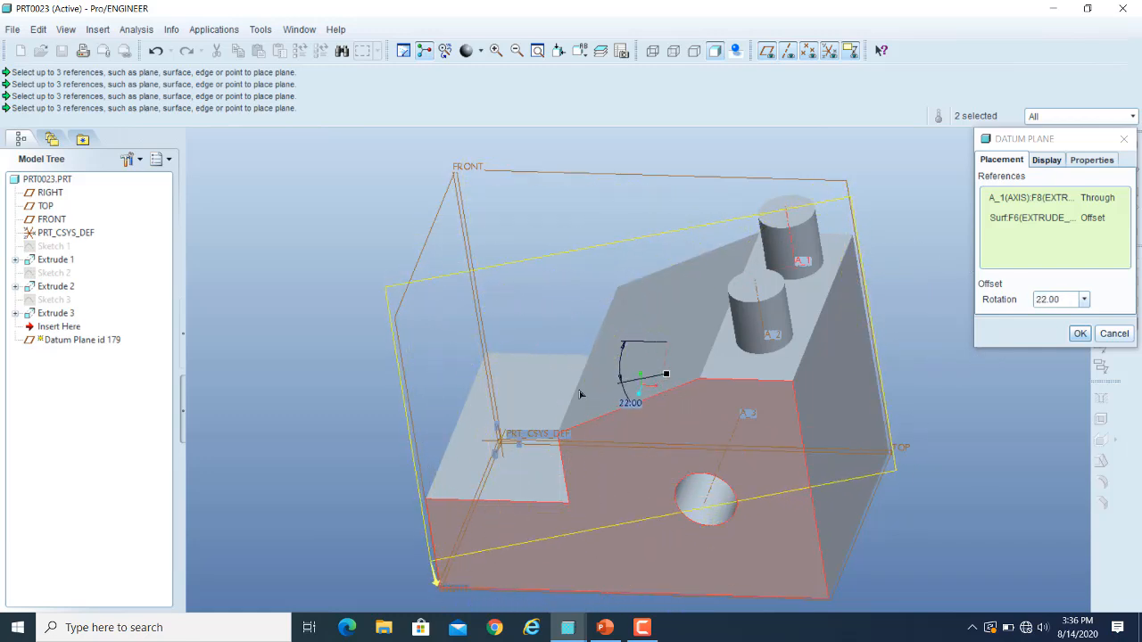
Set the front face reference's constraint to Parallel.
{"action": "left_click", "coordinate": [1020, 223]}
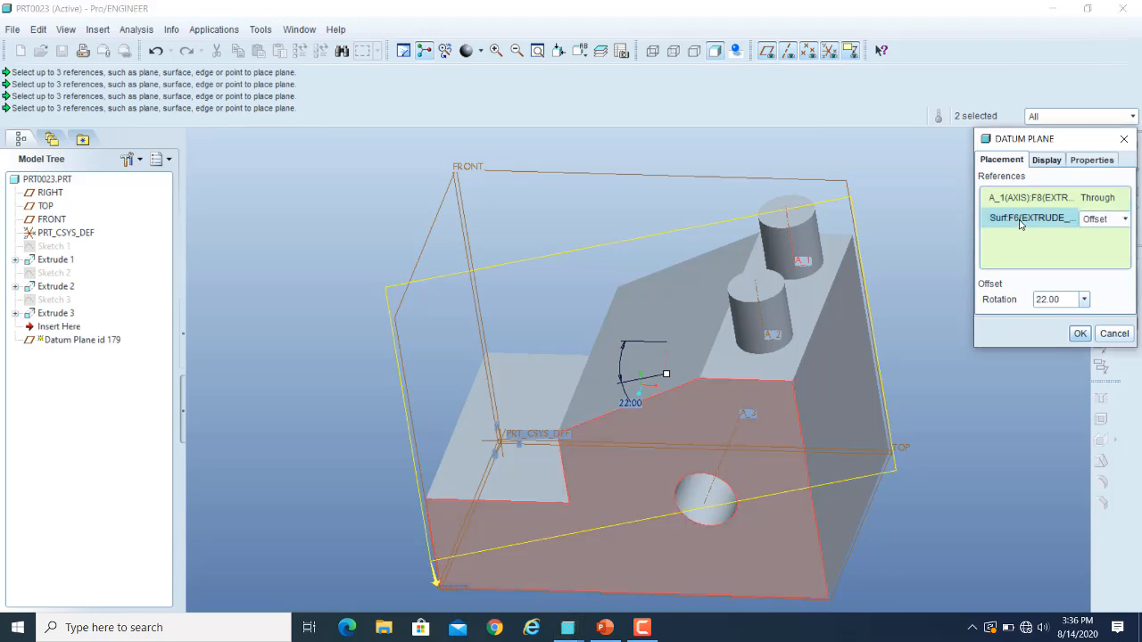
{"action": "left_click", "coordinate": [1125, 219]}
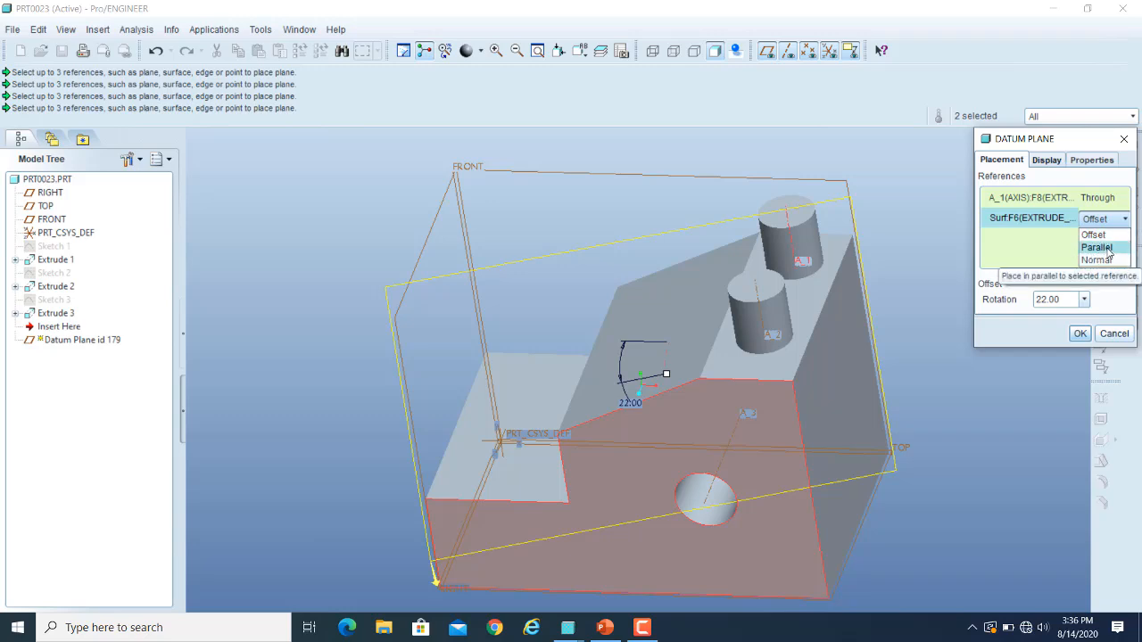
{"action": "left_click", "coordinate": [1106, 249]}
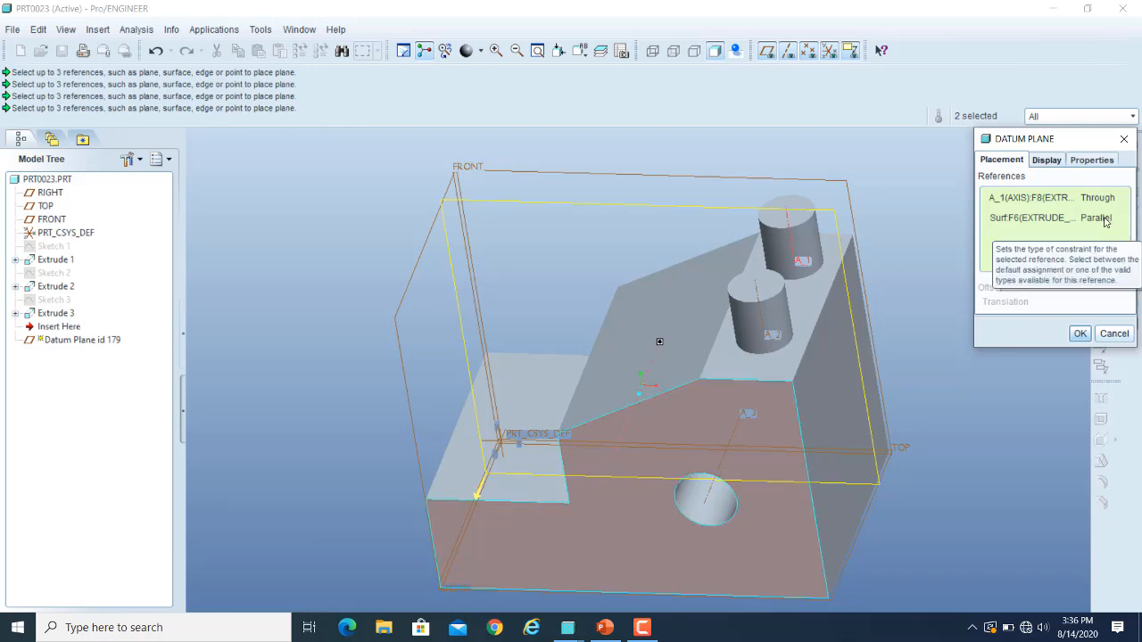
Set the front face reference's constraint to Normal and create the datum plane through the rear cylinder's axis.
{"action": "left_click", "coordinate": [1053, 220]}
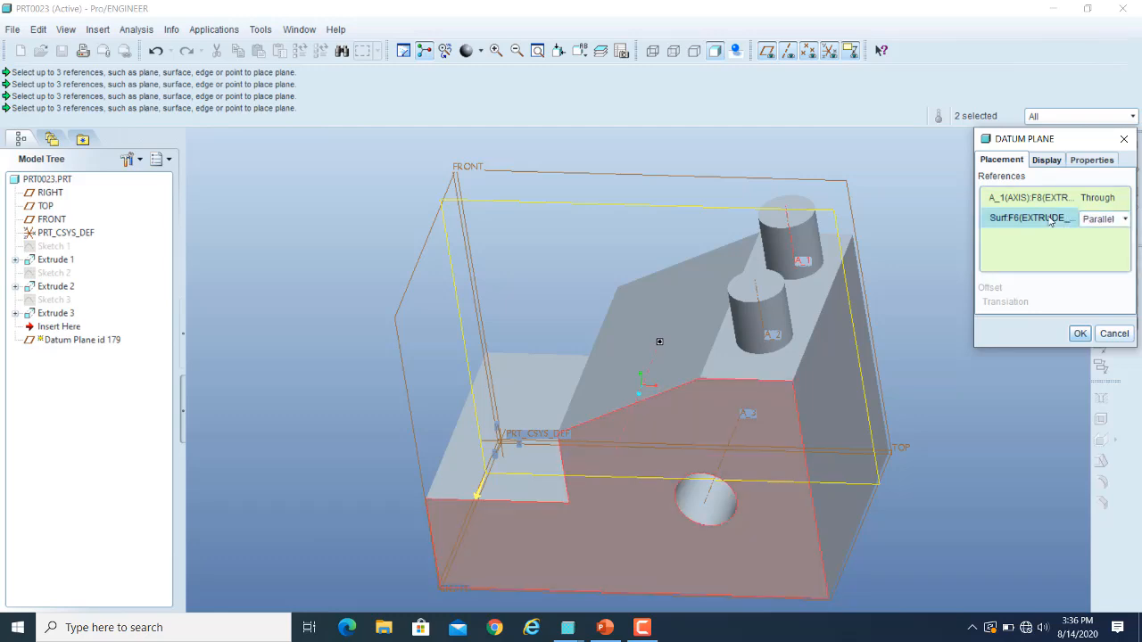
{"action": "left_click", "coordinate": [1125, 221]}
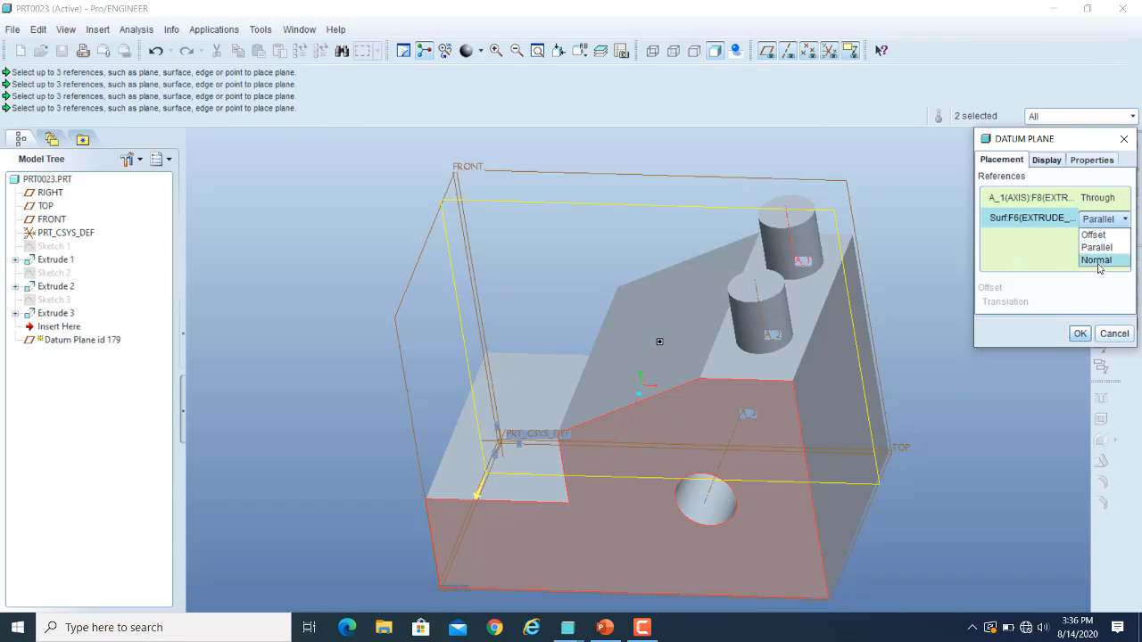
{"action": "left_click", "coordinate": [1097, 259]}
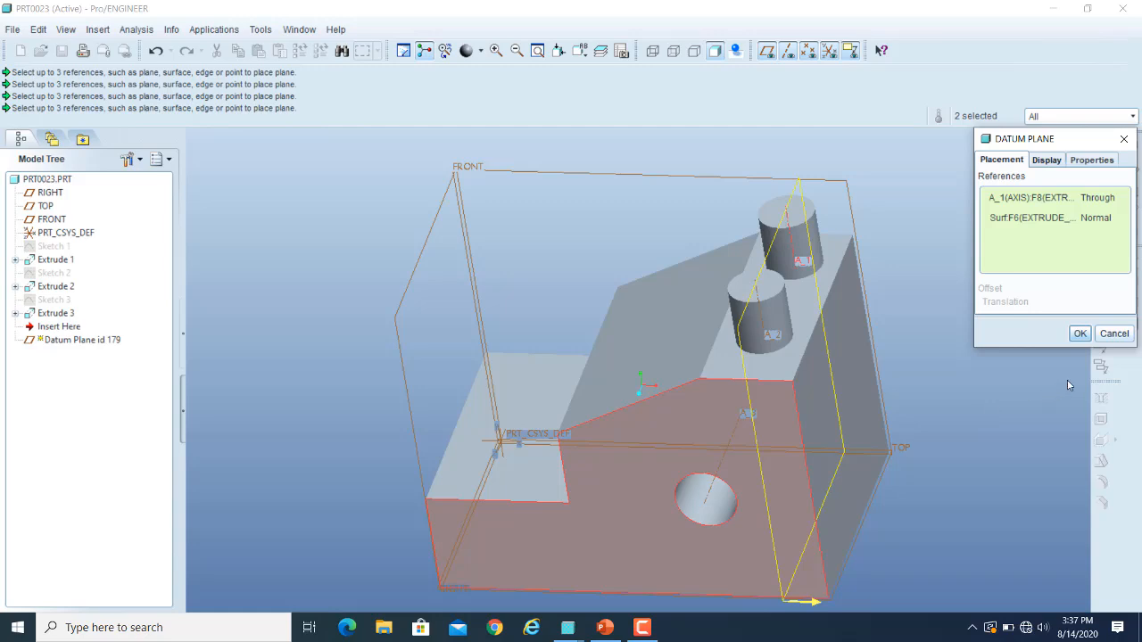
{"action": "left_click", "coordinate": [1079, 333]}
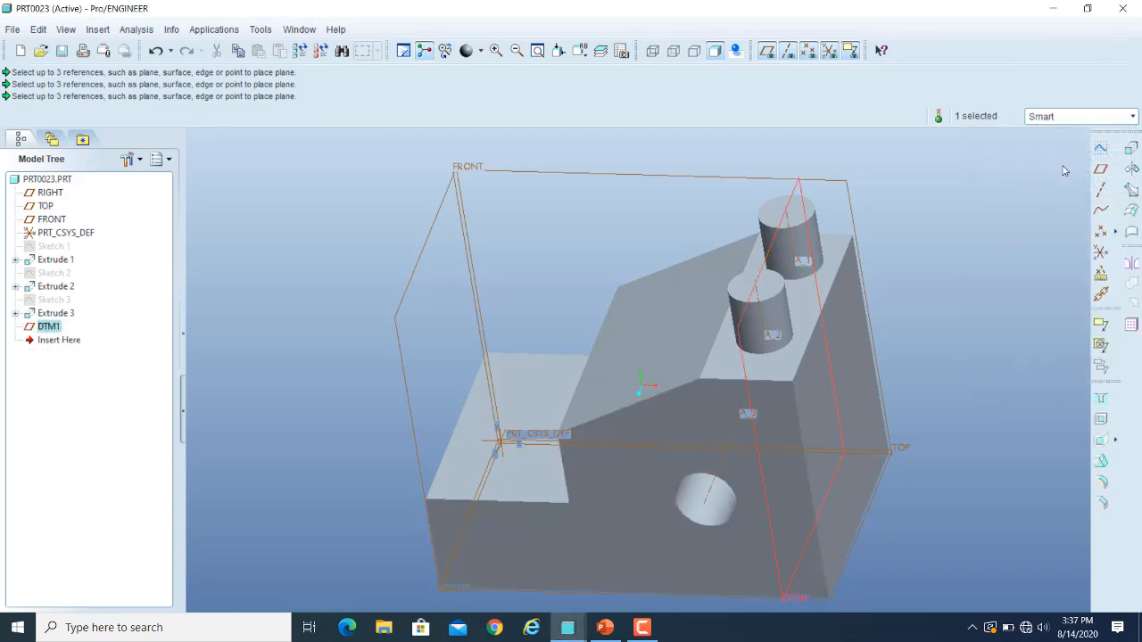
Start a datum plane through the low step's outer edge, with the block's bottom face as an Offset reference.
{"action": "left_click", "coordinate": [1098, 168]}
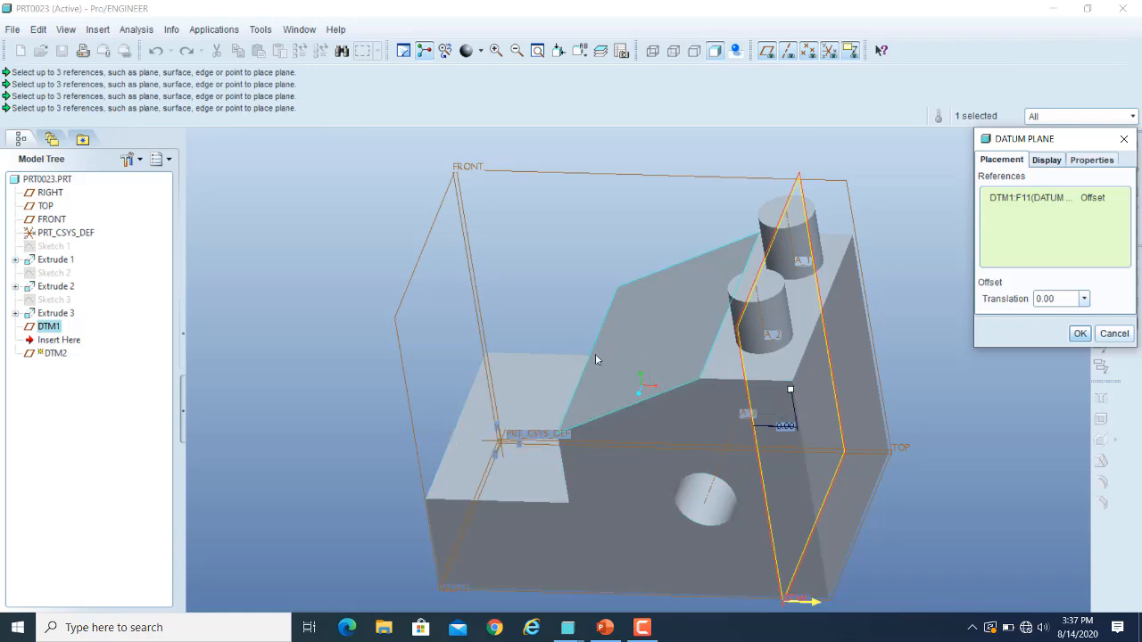
{"action": "left_click", "coordinate": [470, 402]}
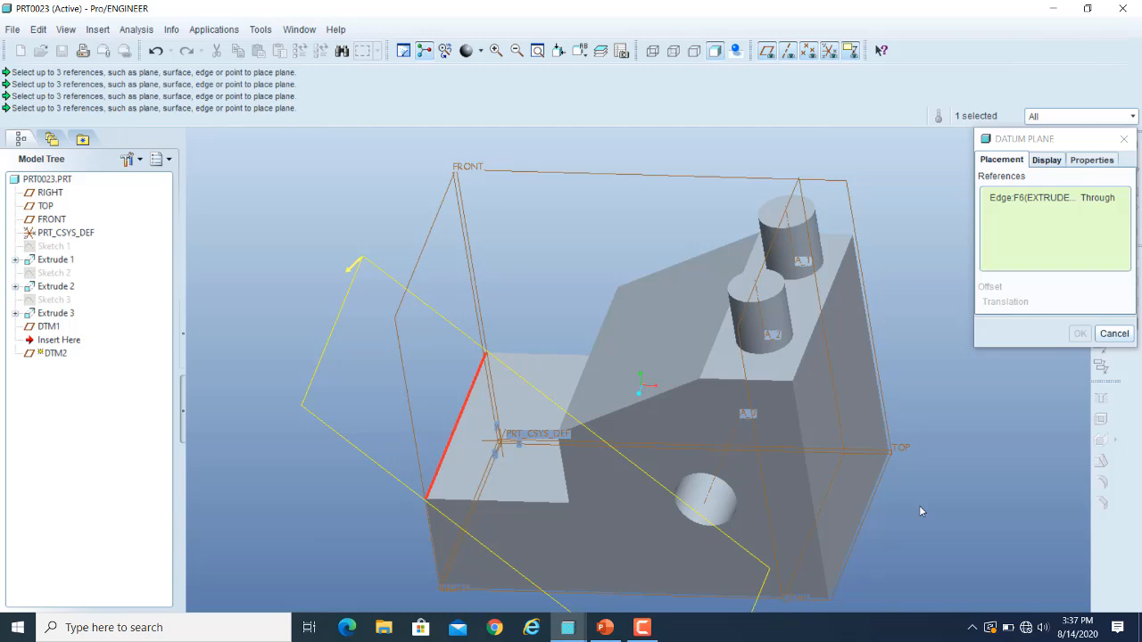
{"action": "left_click", "coordinate": [797, 537], "text": "ctrl"}
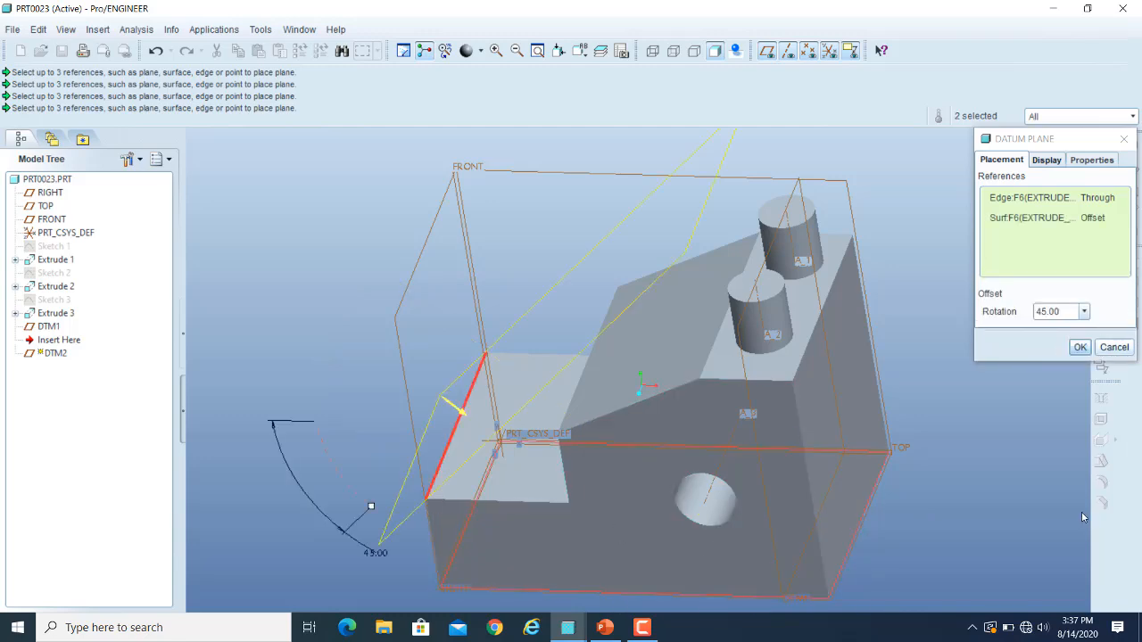
{"action": "left_click", "coordinate": [1108, 218]}
{"action": "left_click", "coordinate": [1117, 221]}
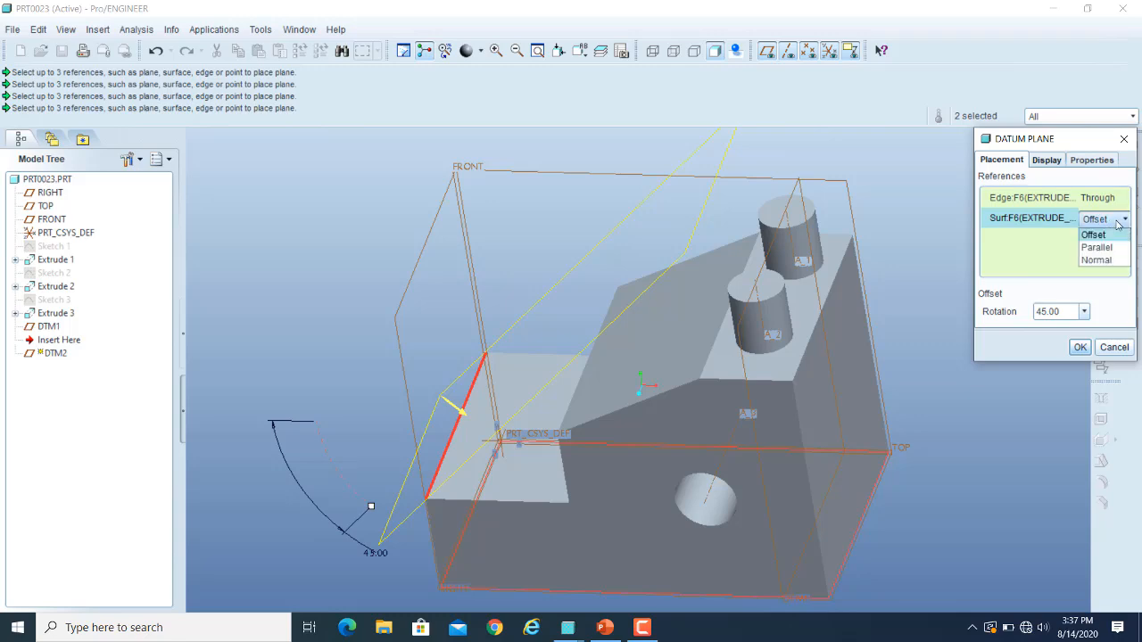
{"action": "left_click", "coordinate": [1106, 235]}
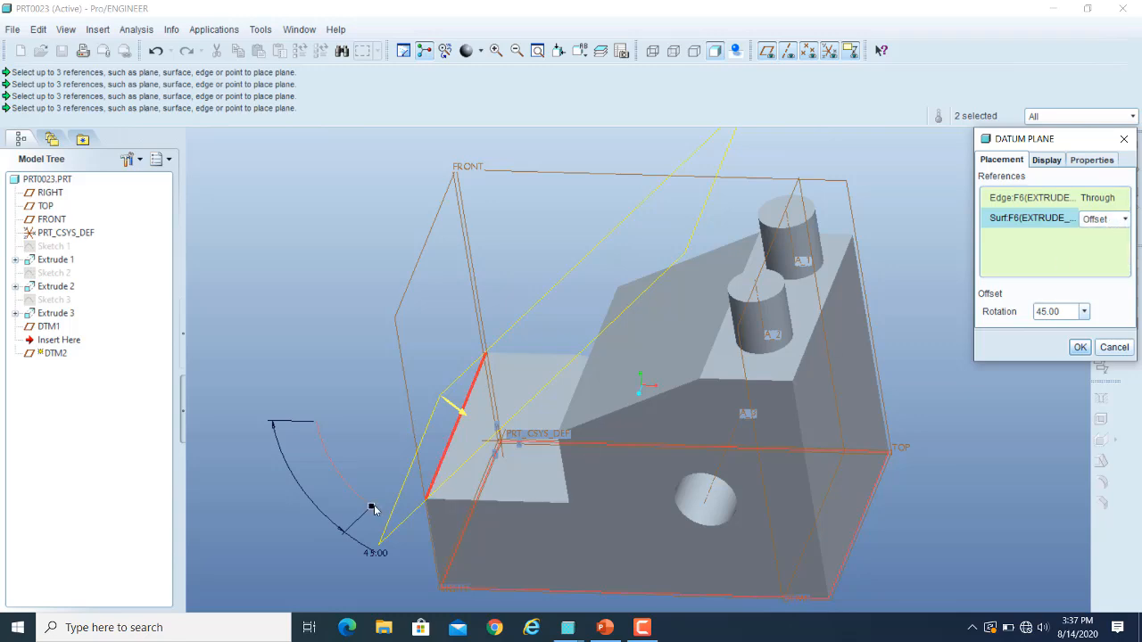
Rotate the datum plane about the edge to 43, and set the rotation to 45.
{"action": "mouse_move", "coordinate": [373, 508]}
{"action": "left_mouse_down"}
{"action": "mouse_move", "coordinate": [345, 482]}
{"action": "mouse_move", "coordinate": [369, 504]}
{"action": "left_mouse_up"}
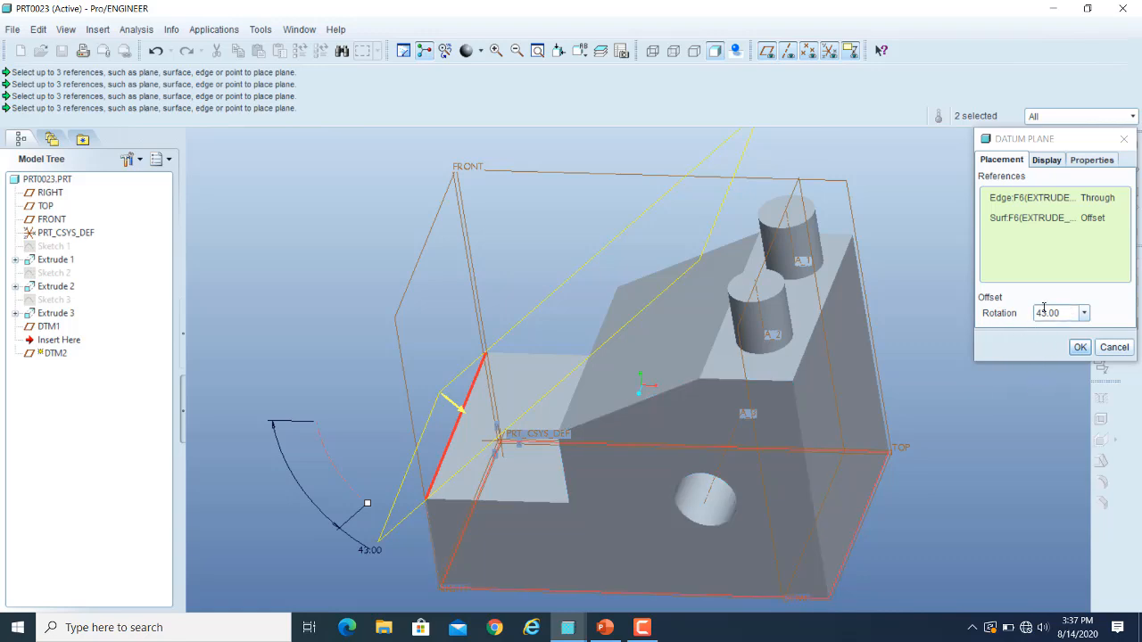
{"action": "left_click", "coordinate": [1065, 311]}
{"action": "double_click", "coordinate": [1065, 310]}
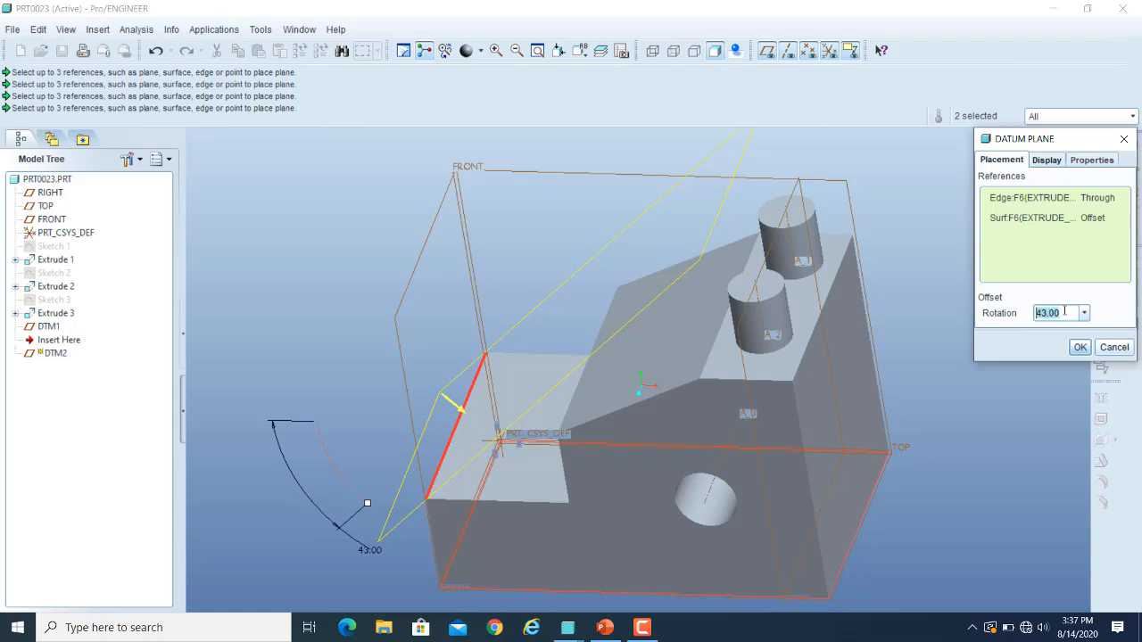
{"action": "type", "text": "45"}
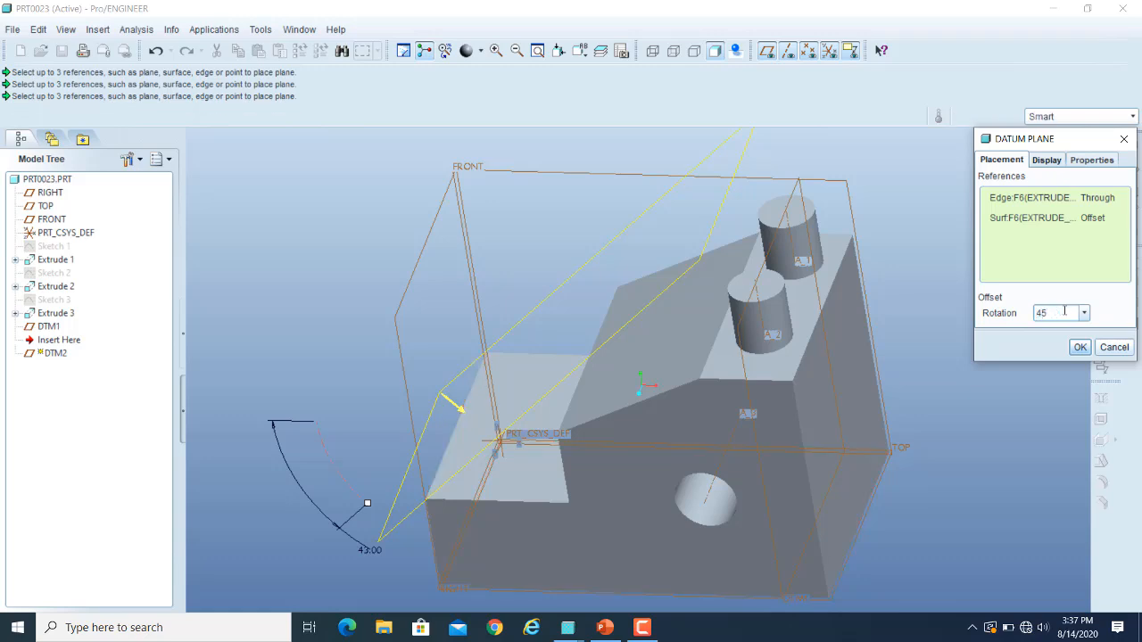
{"action": "key", "text": "Return"}
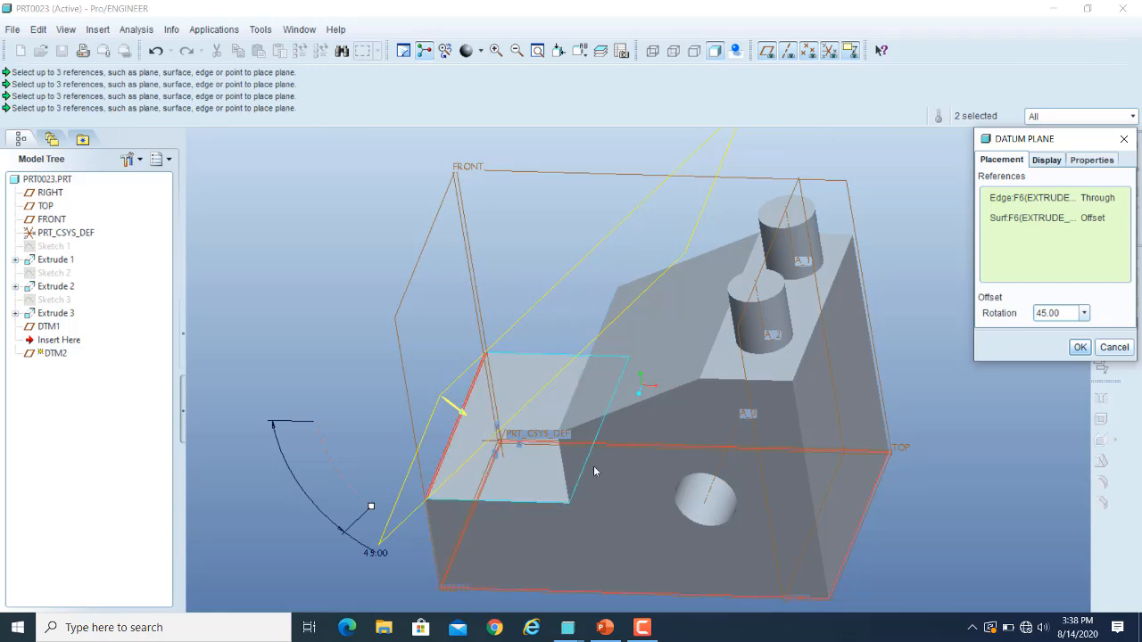
Change the bottom face reference's constraint to Parallel.
{"action": "middle_click_drag", "start_coordinate": [926, 478], "coordinate": [988, 471]}
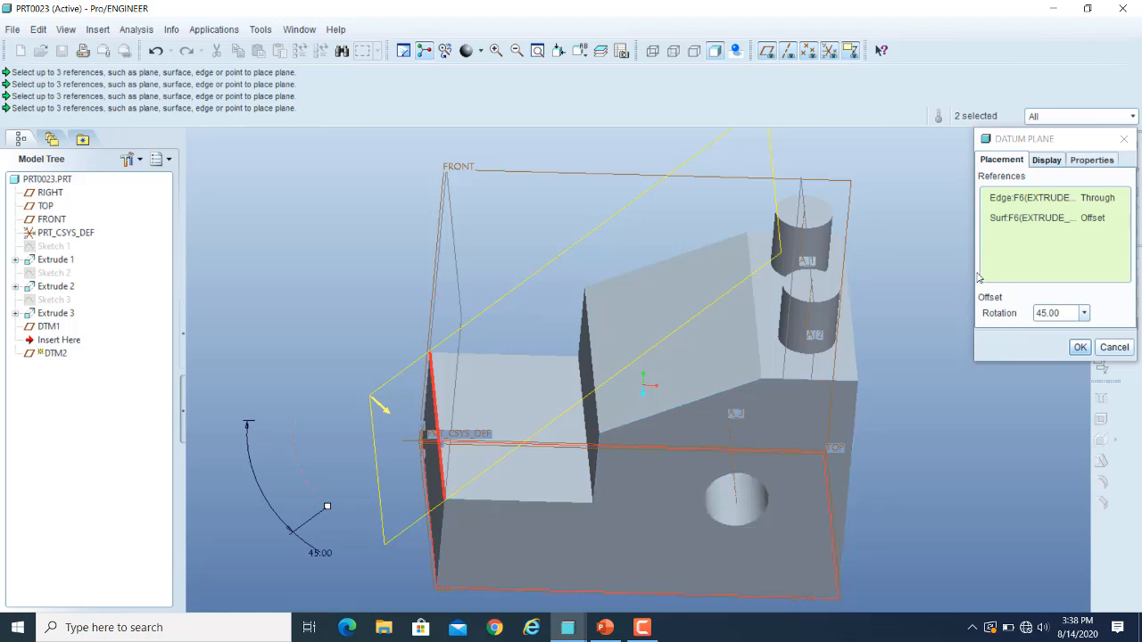
{"action": "middle_click_drag", "start_coordinate": [1015, 465], "coordinate": [980, 468]}
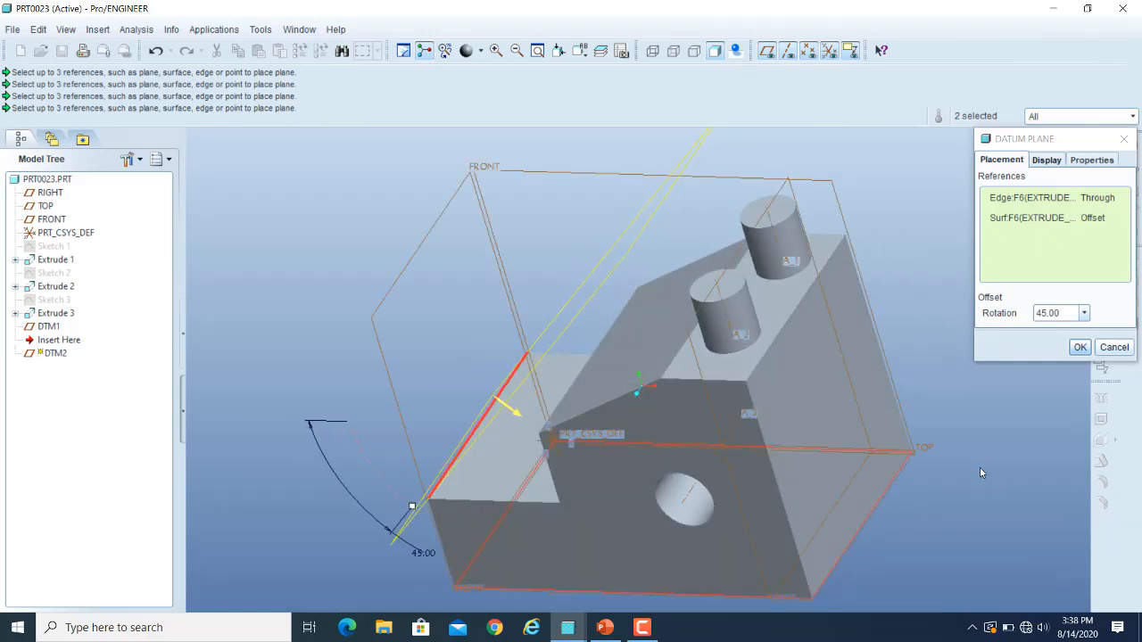
{"action": "left_click", "coordinate": [1106, 220]}
{"action": "left_click", "coordinate": [1107, 221]}
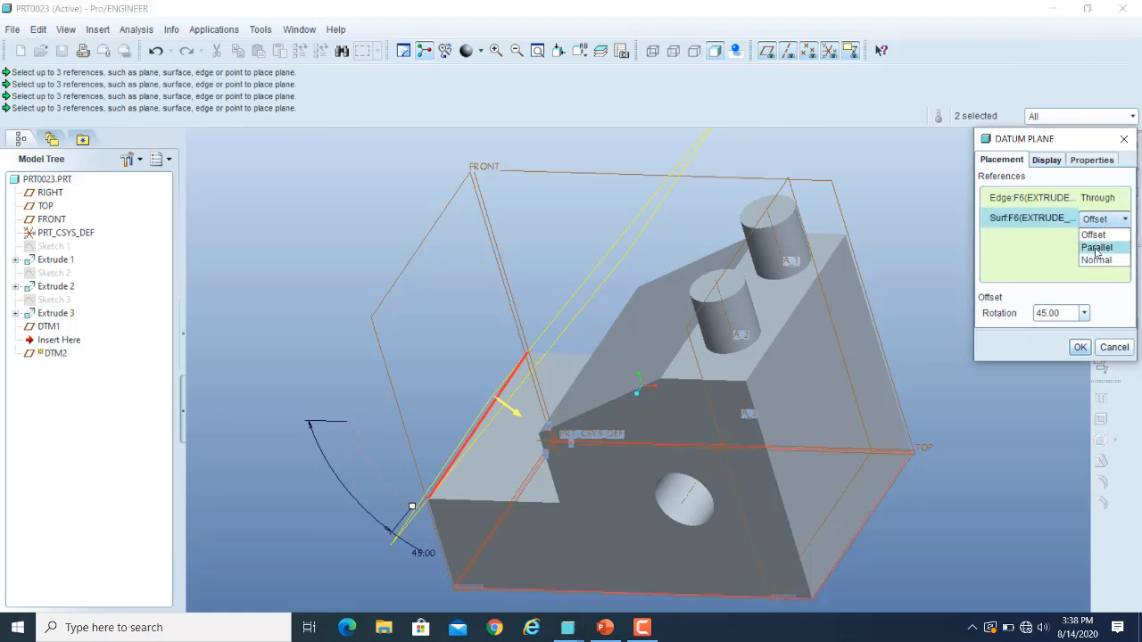
{"action": "left_click", "coordinate": [1096, 247]}
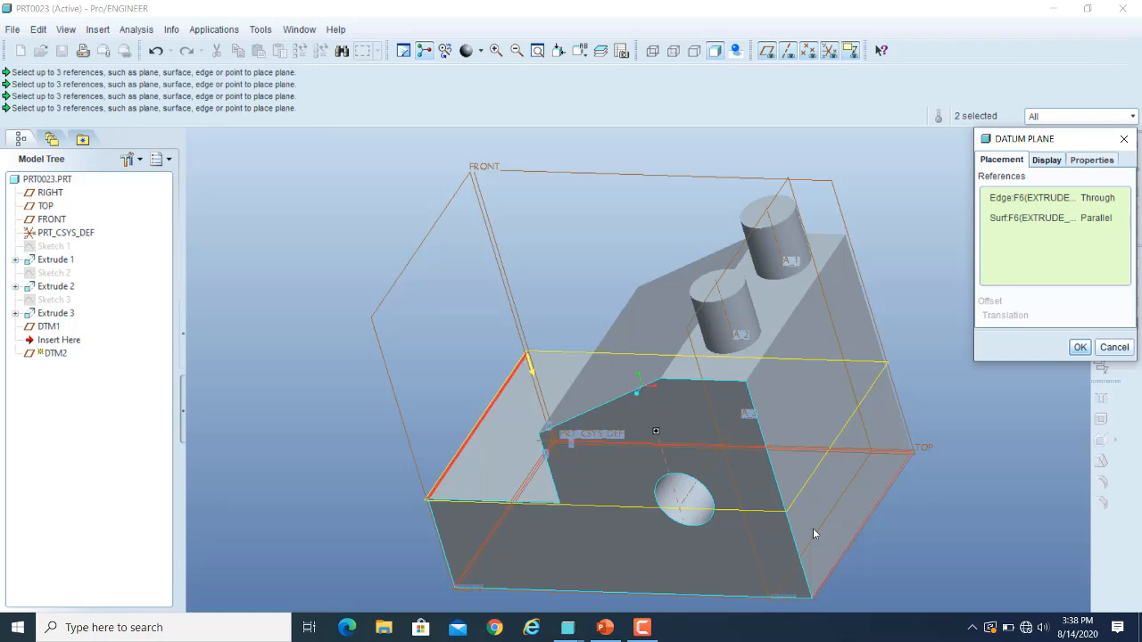
Set the bottom face reference's constraint to Normal and create the datum plane through the low step's outer edge.
{"action": "left_click", "coordinate": [1109, 221]}
{"action": "left_click", "coordinate": [1110, 223]}
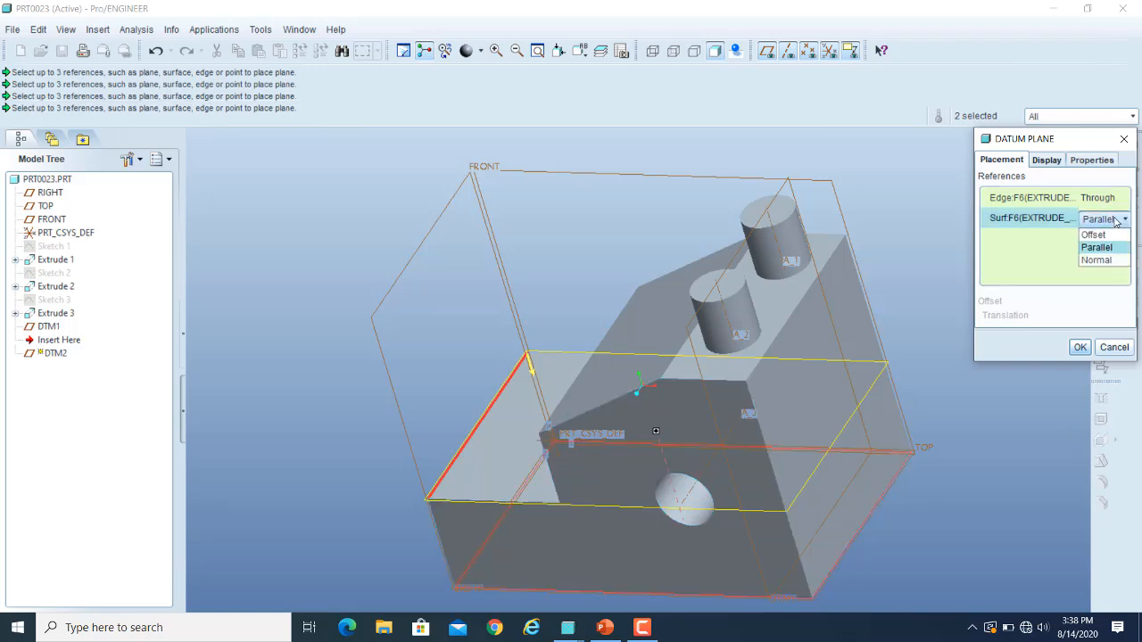
{"action": "left_click", "coordinate": [1097, 259]}
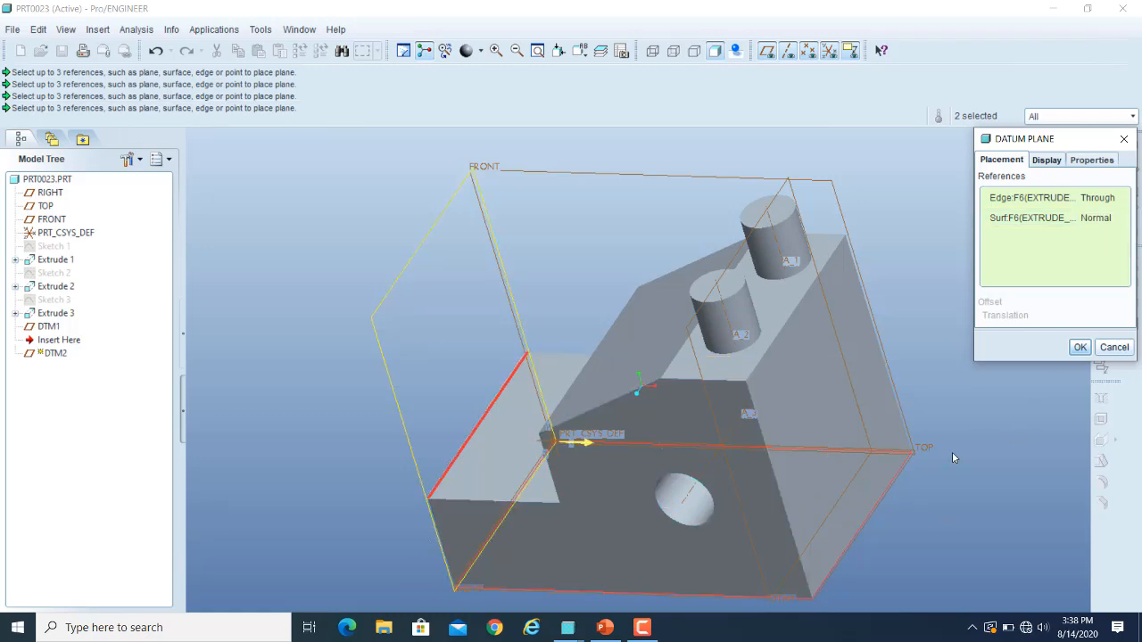
{"action": "mouse_move", "coordinate": [958, 452]}
{"action": "middle_mouse_down"}
{"action": "mouse_move", "coordinate": [986, 446]}
{"action": "mouse_move", "coordinate": [963, 438]}
{"action": "middle_mouse_up"}
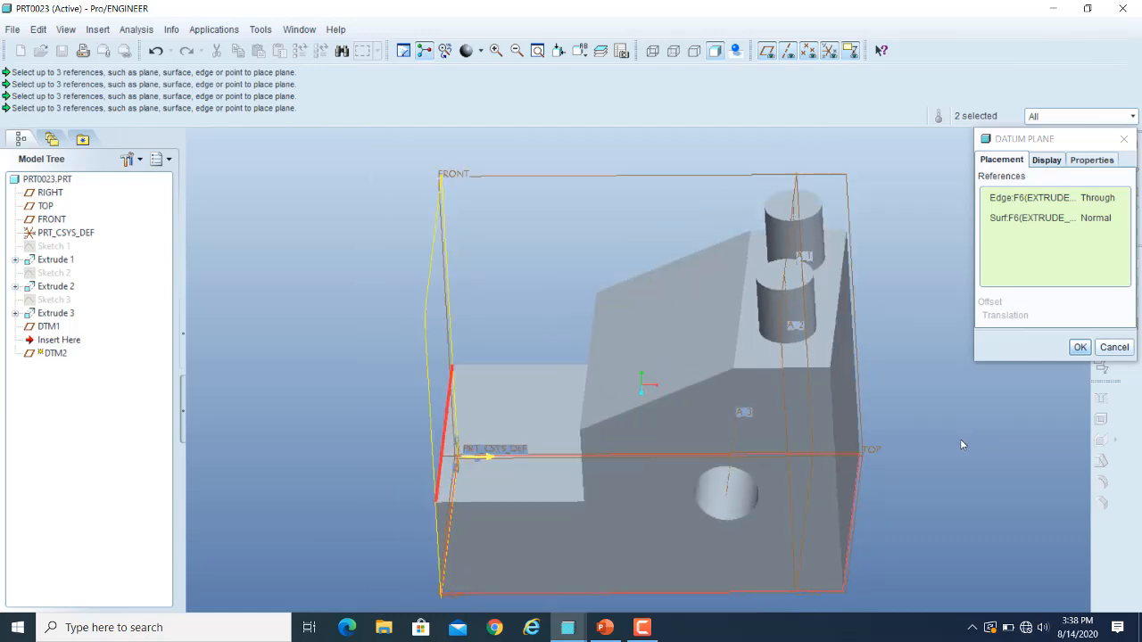
{"action": "middle_click_drag", "start_coordinate": [1005, 461], "coordinate": [990, 468]}
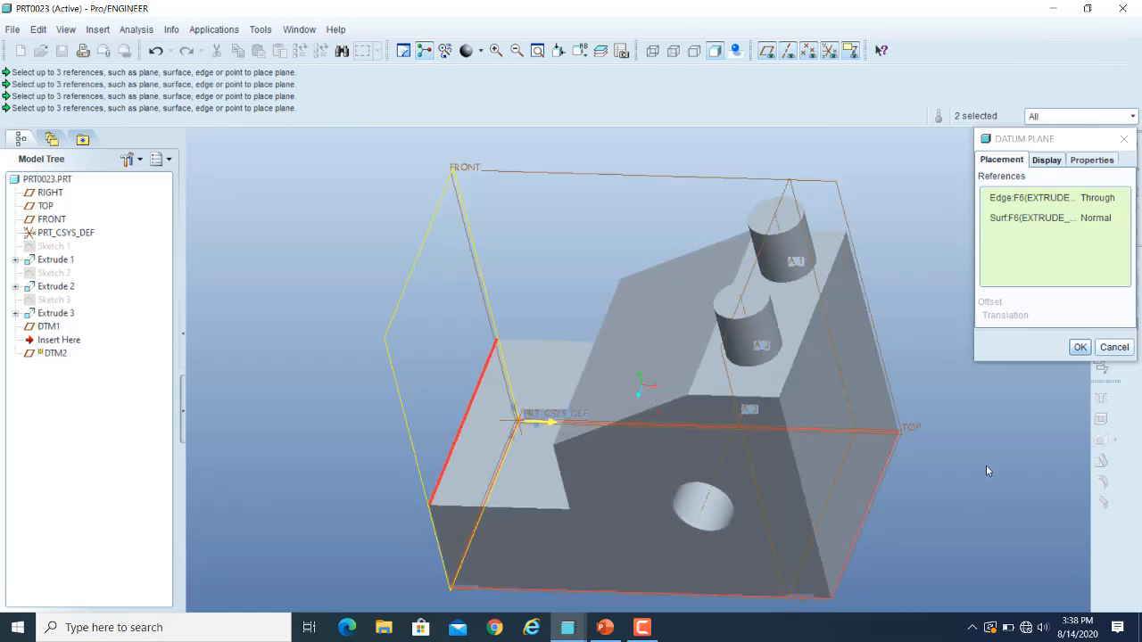
{"action": "left_click", "coordinate": [1081, 347]}
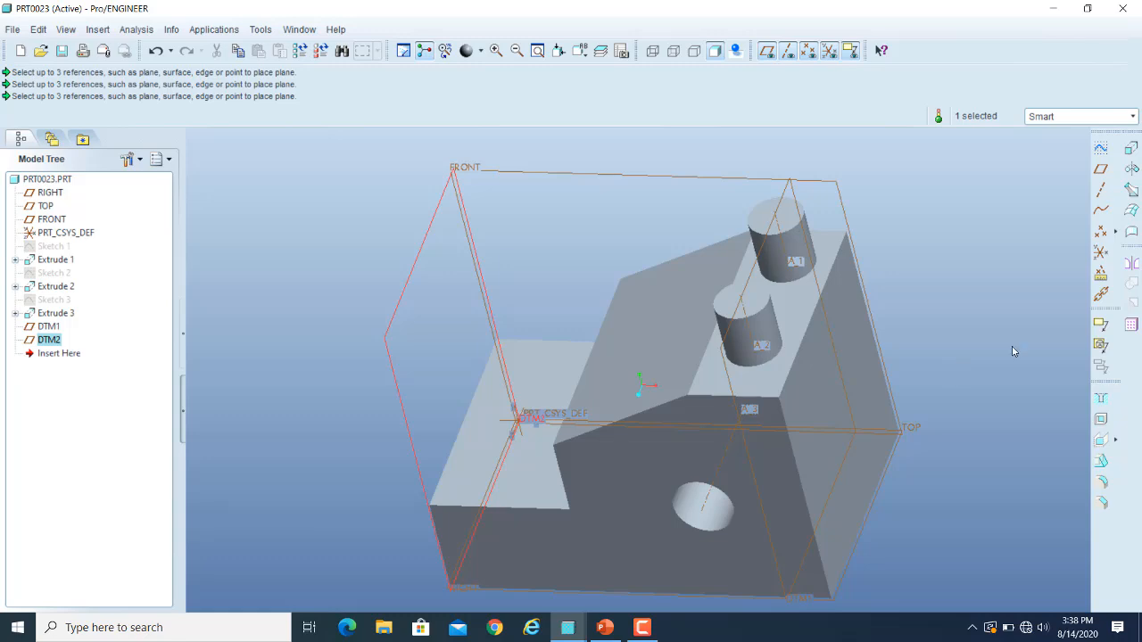
{"action": "left_click", "coordinate": [1100, 169]}
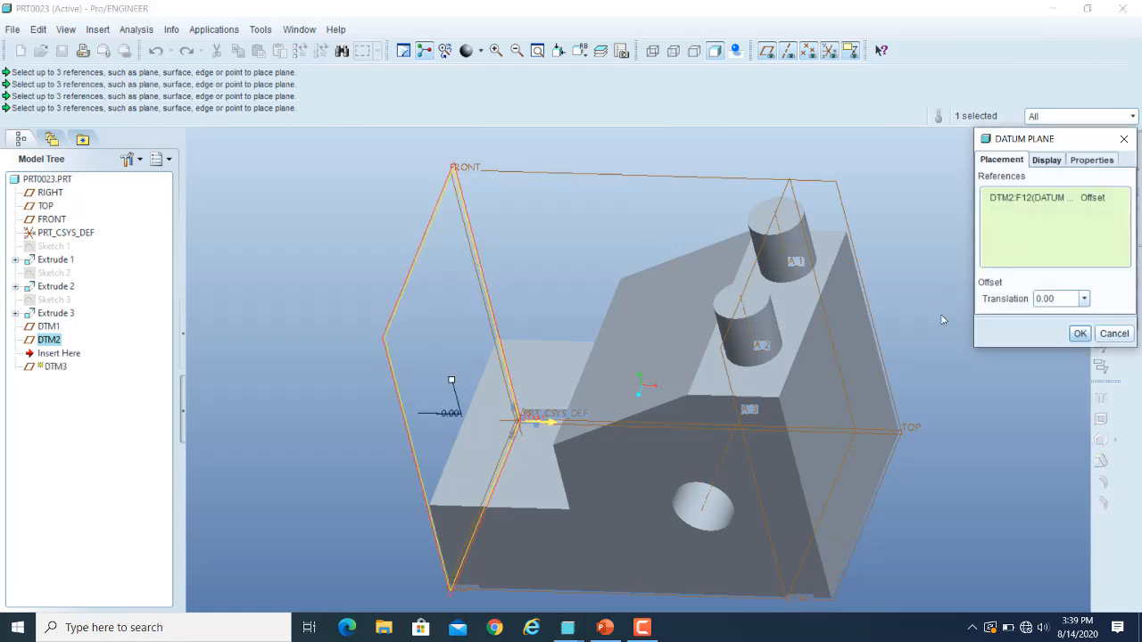
{"action": "right_click", "coordinate": [1024, 203]}
{"action": "left_click", "coordinate": [1061, 208]}
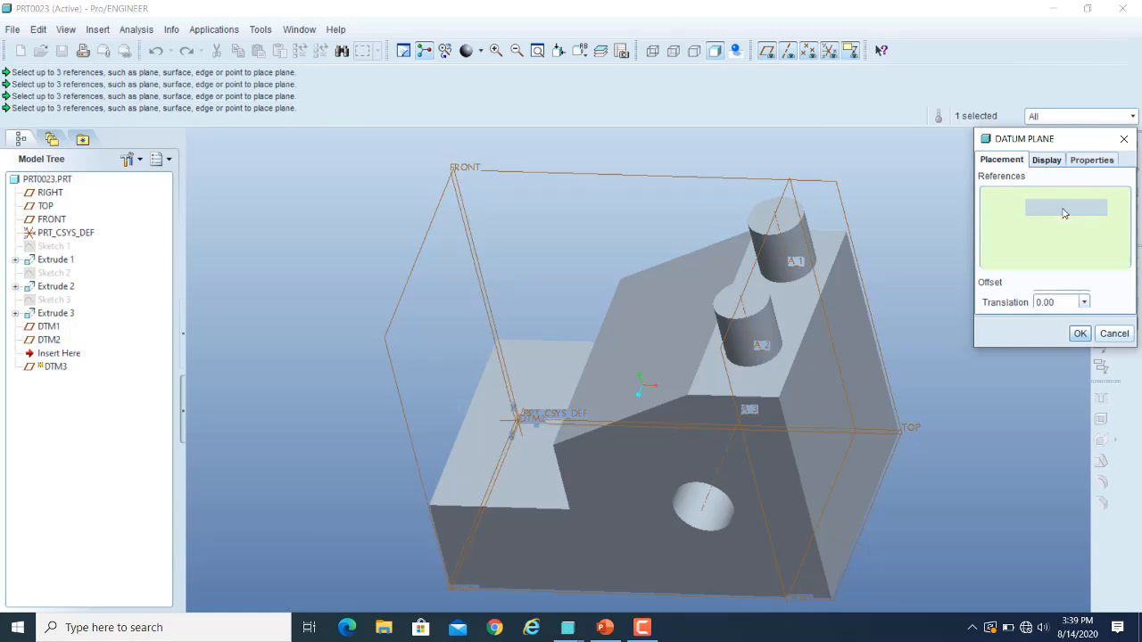
{"action": "left_click", "coordinate": [1110, 337]}
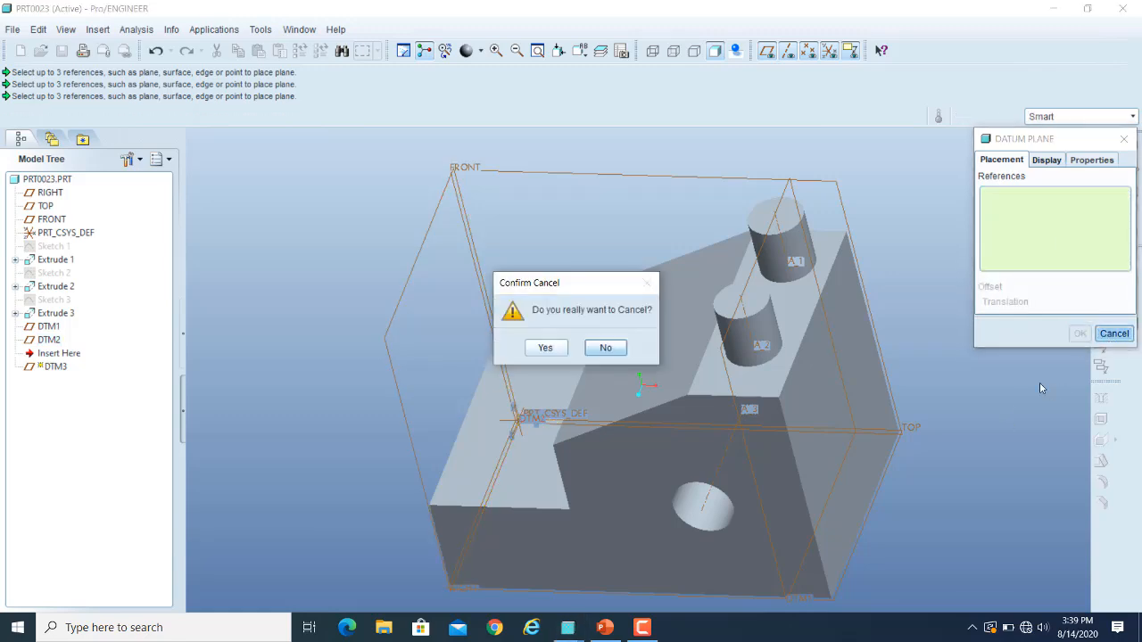
{"action": "left_click", "coordinate": [545, 347]}
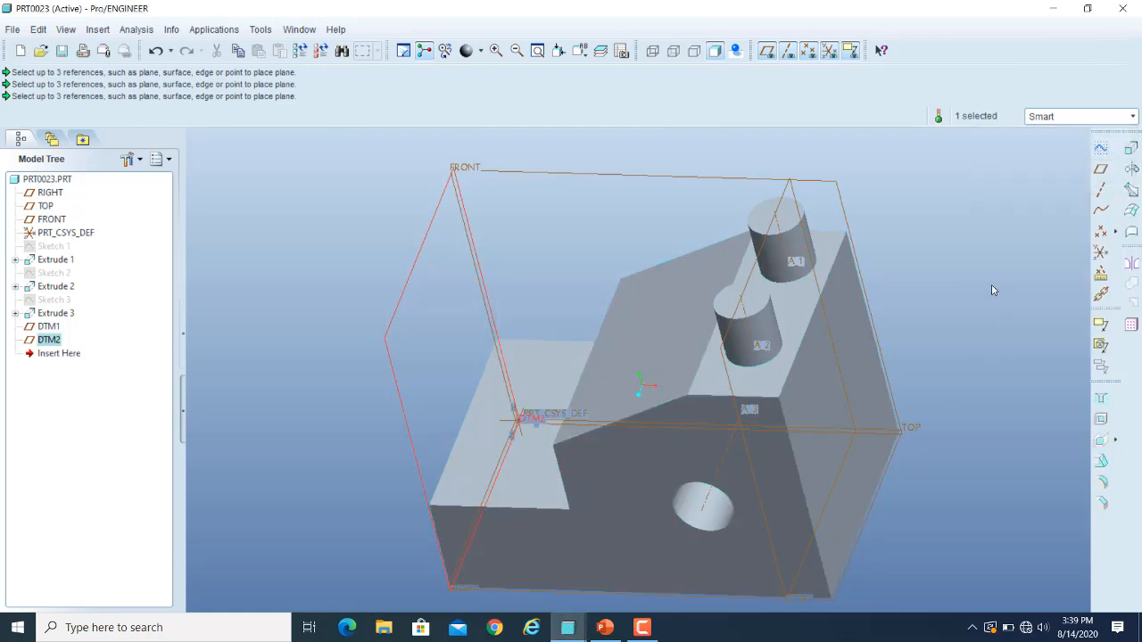
Try a datum plane offset from the sloped face, and cancel it.
{"action": "left_click", "coordinate": [672, 309]}
{"action": "left_click", "coordinate": [672, 309]}
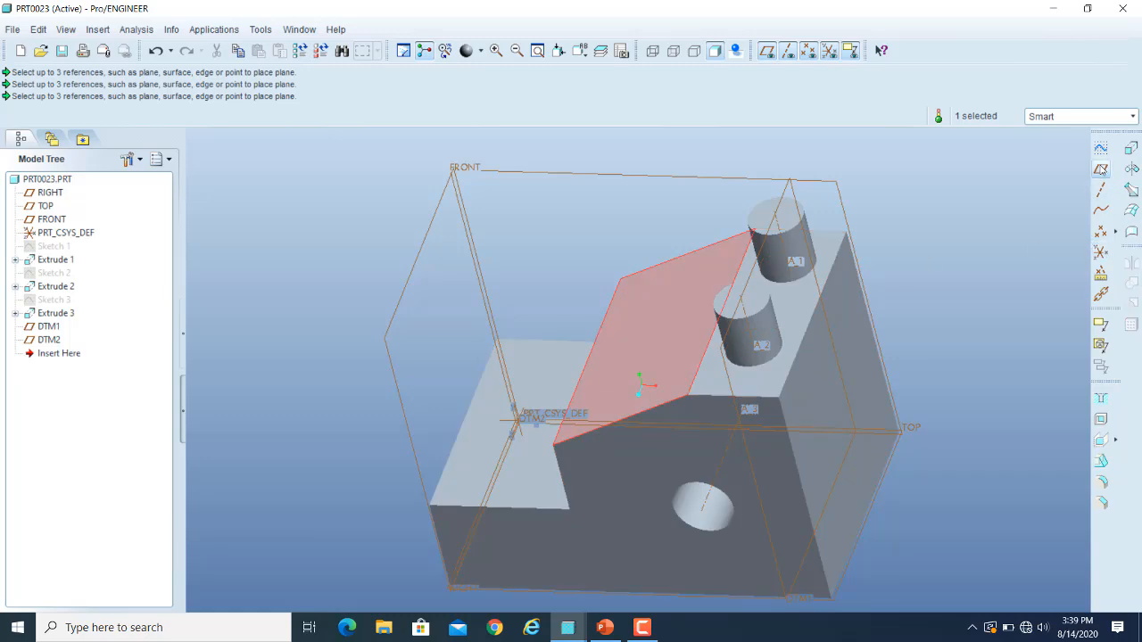
{"action": "left_click", "coordinate": [1101, 171]}
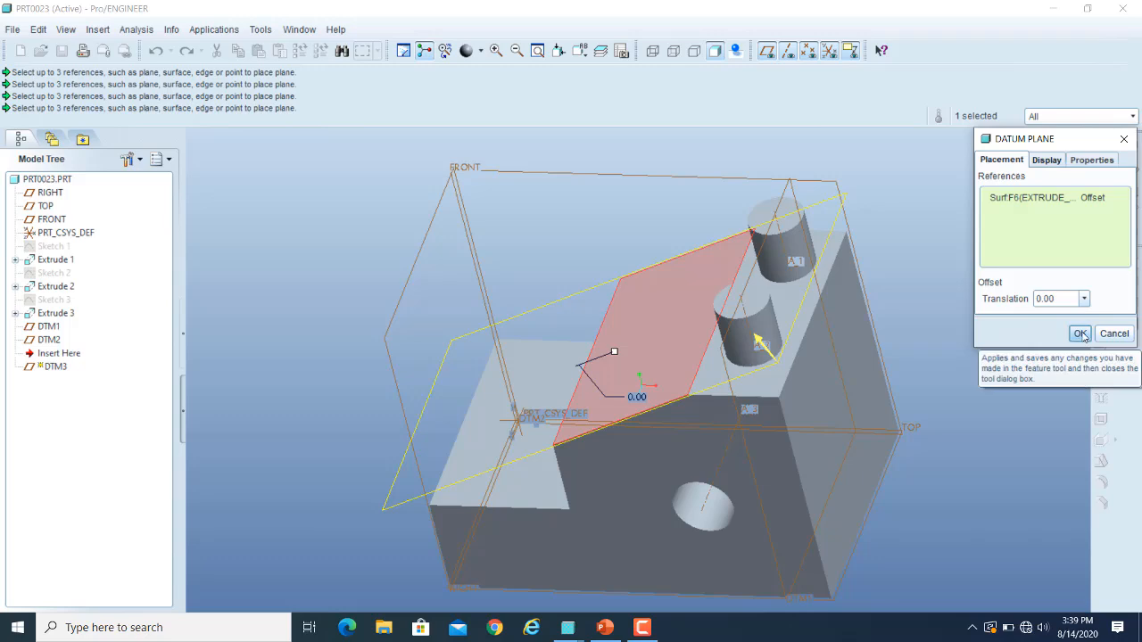
{"action": "left_click", "coordinate": [1113, 334]}
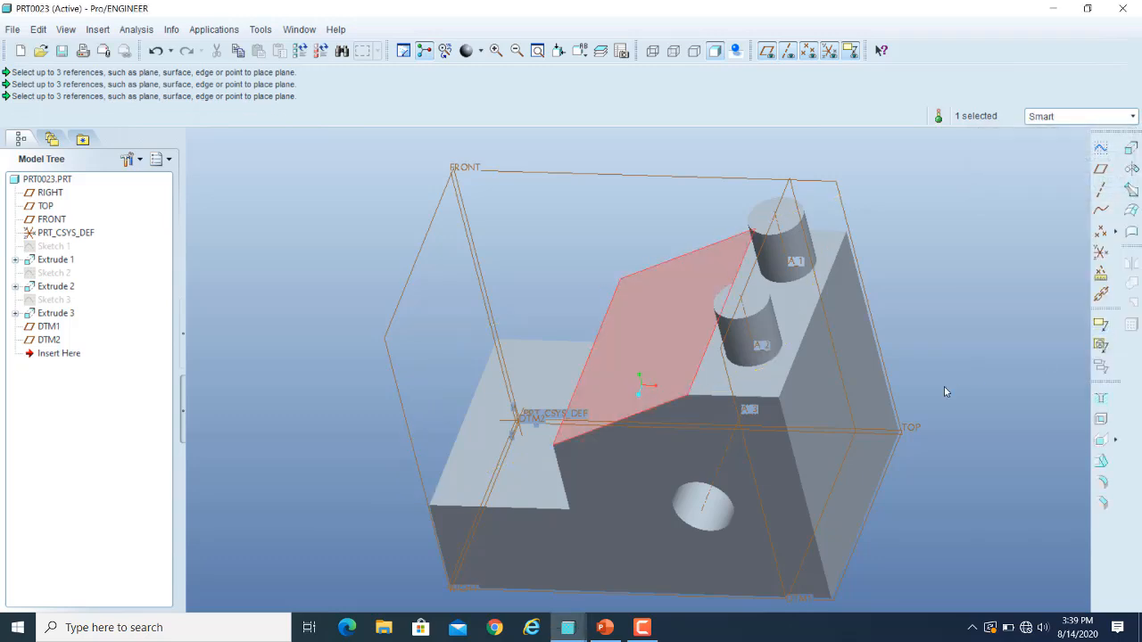
{"action": "left_click", "coordinate": [955, 356]}
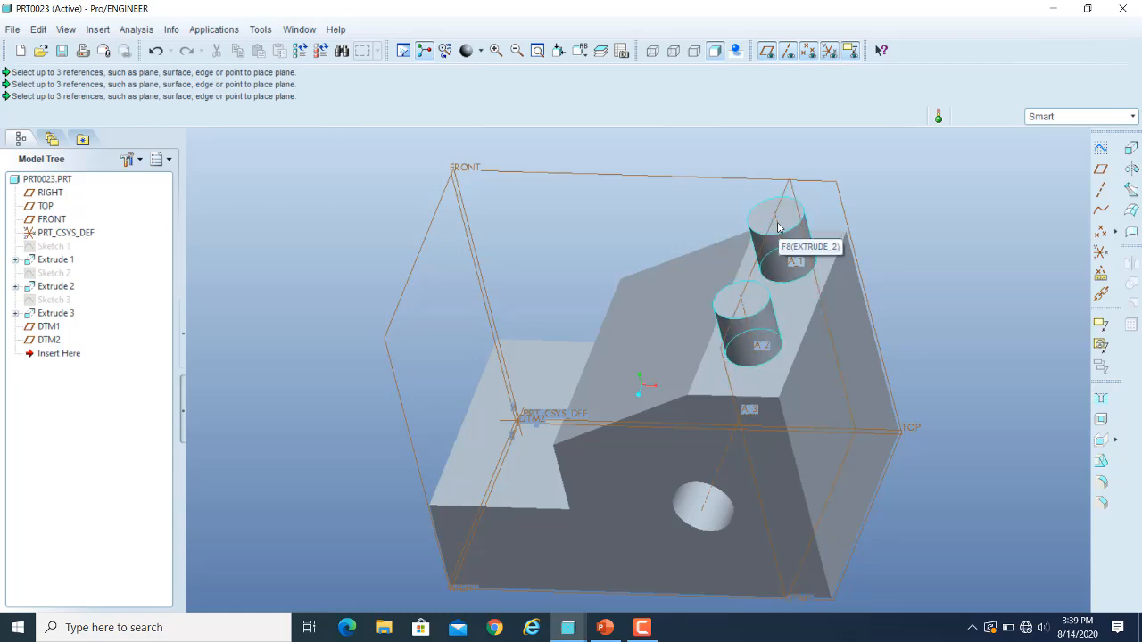
Start a datum plane with the hole extrusion as its reference, and remove that reference.
{"action": "left_click", "coordinate": [1101, 170]}
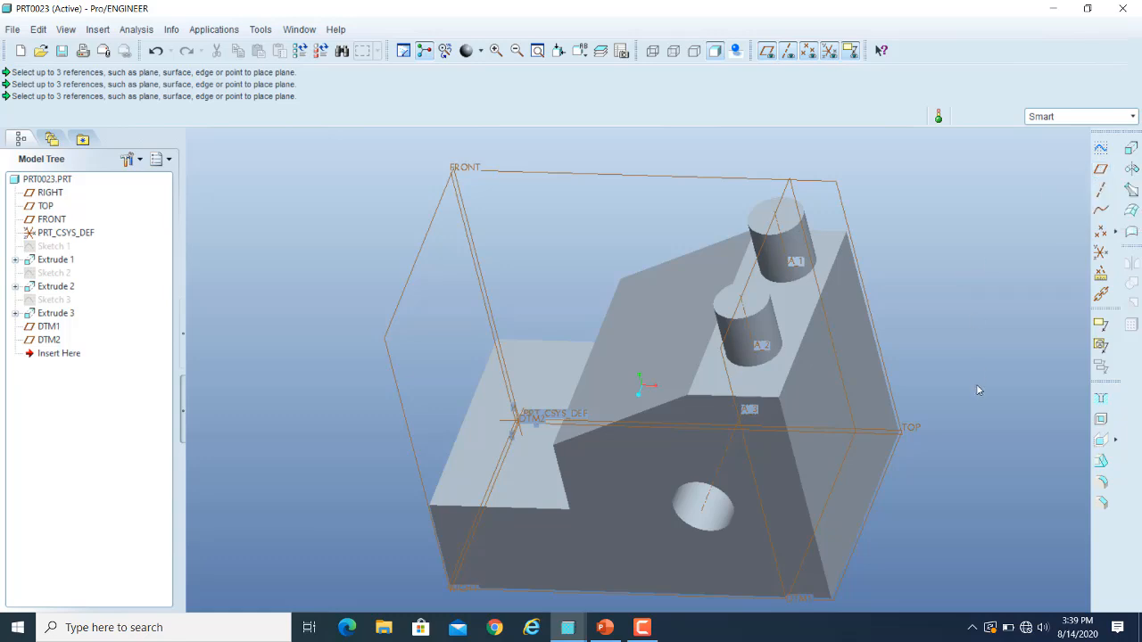
{"action": "left_click", "coordinate": [706, 503]}
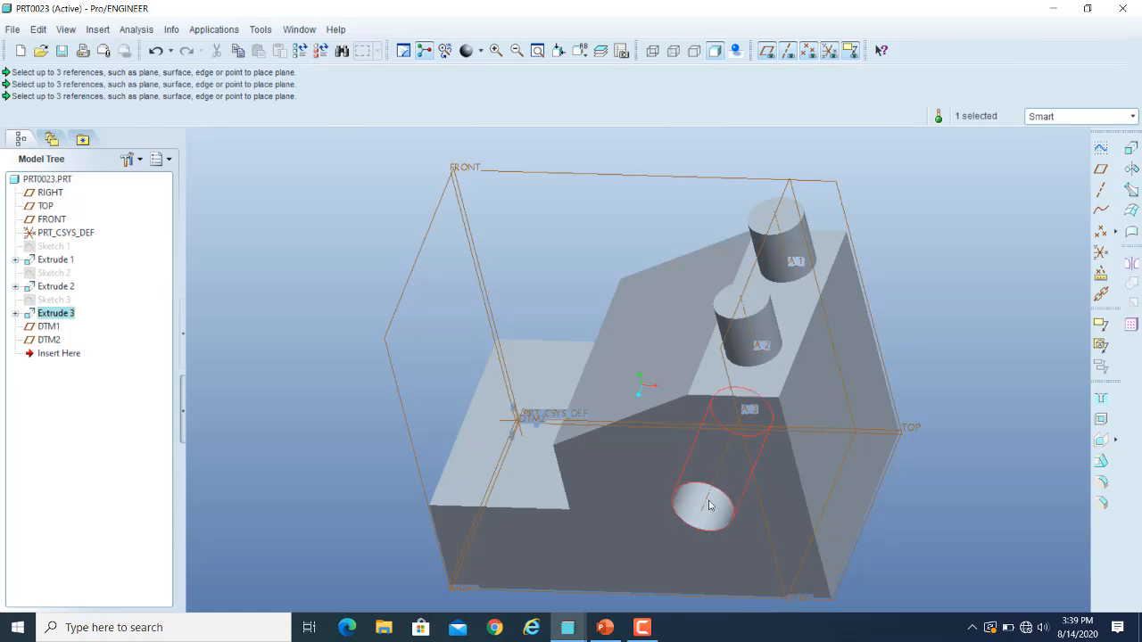
{"action": "left_click", "coordinate": [1100, 169]}
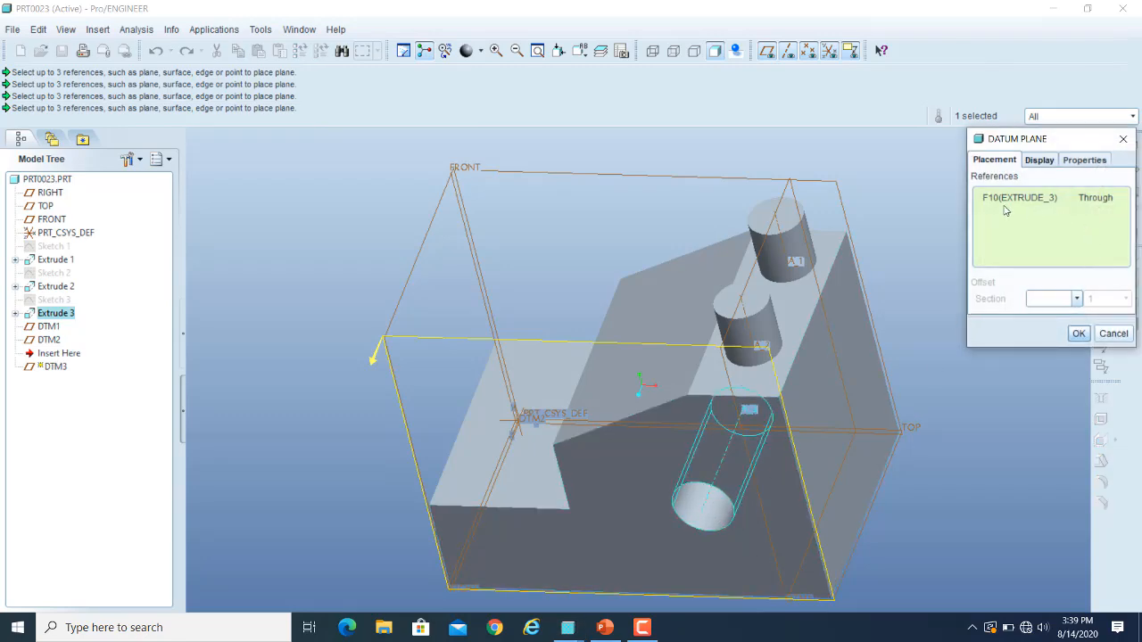
{"action": "right_click", "coordinate": [1030, 198]}
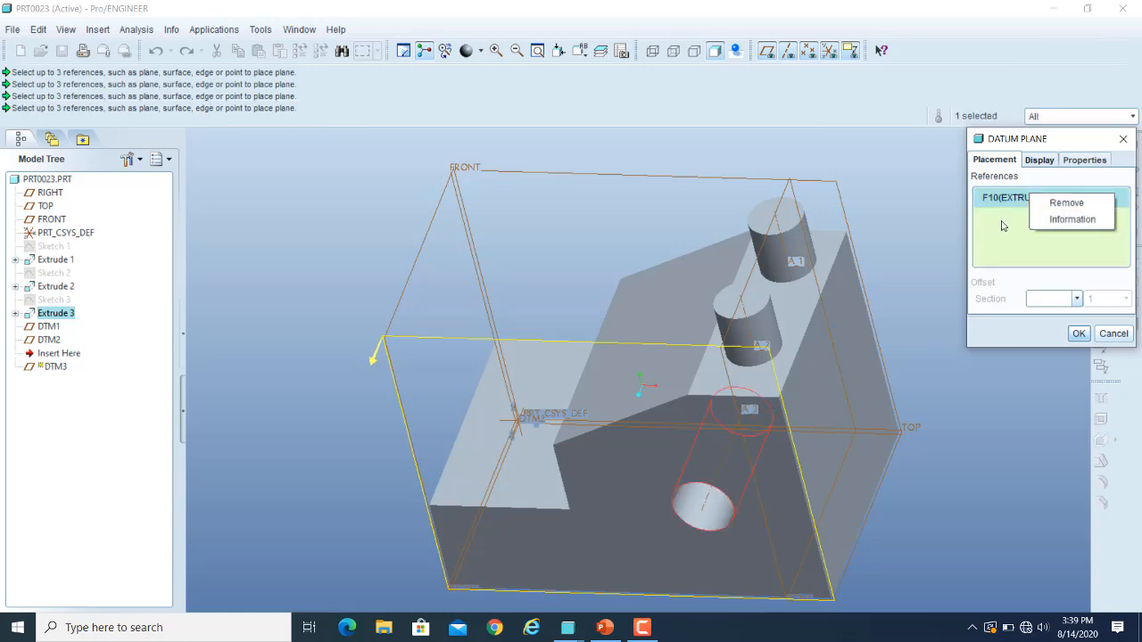
{"action": "left_click", "coordinate": [1060, 205]}
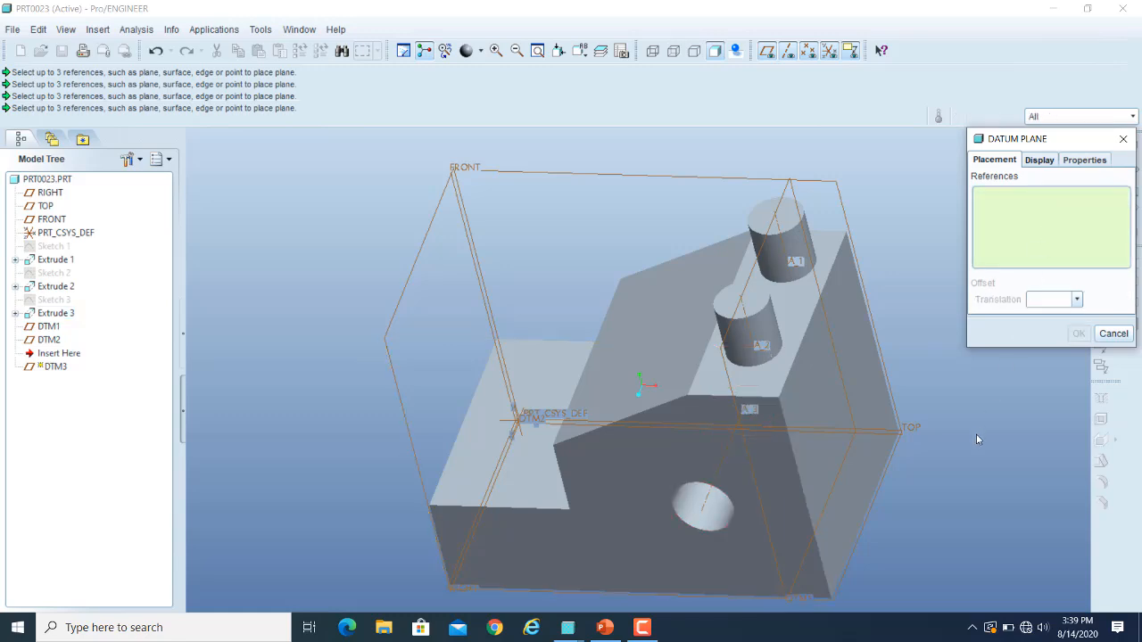
Pick the vertex at the front lower end of the sloped face as the datum plane's first Through reference.
{"action": "middle_click_drag", "start_coordinate": [937, 483], "coordinate": [952, 470]}
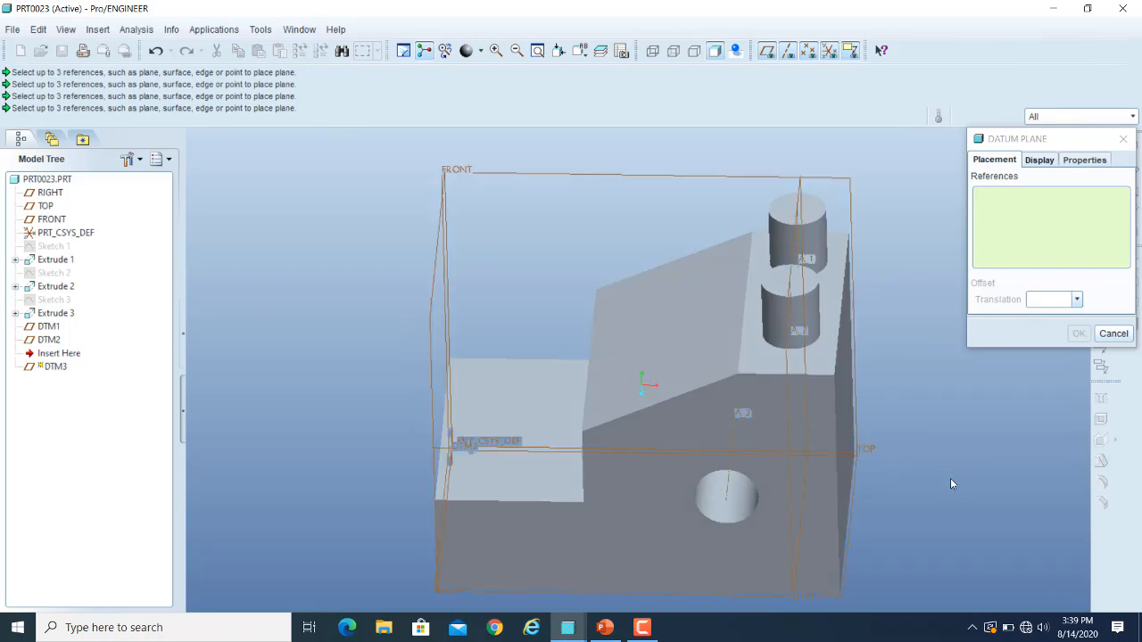
{"action": "scroll", "coordinate": [542, 437], "scroll_direction": "up", "scroll_amount": 5}
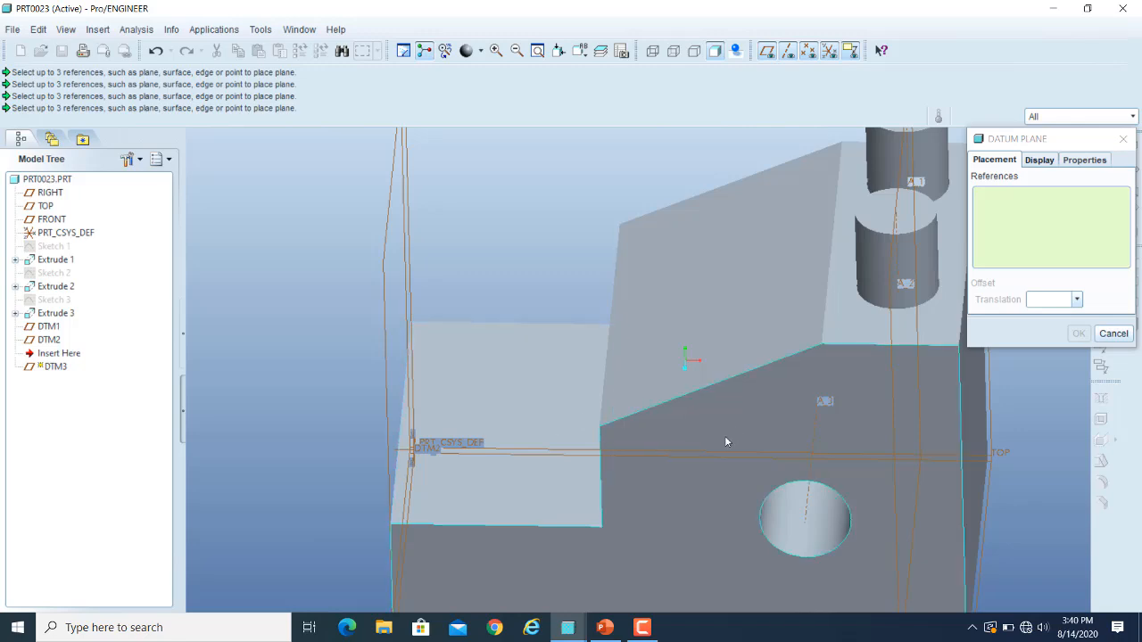
{"action": "left_click", "coordinate": [599, 425]}
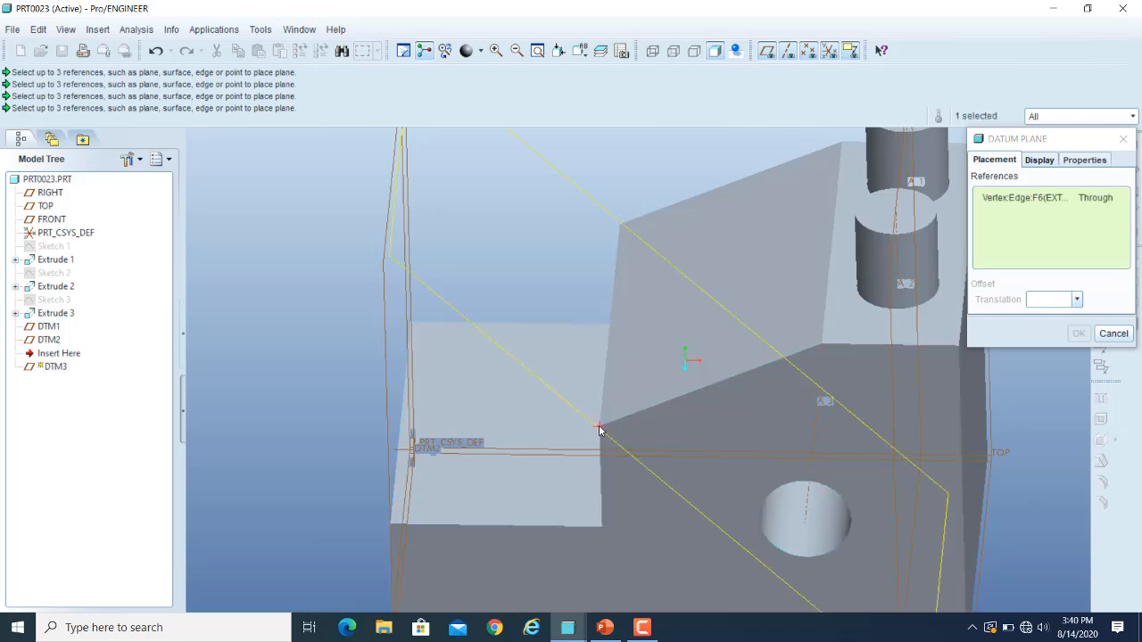
Hide the datum planes and add the rear outer corner vertex of the low step's top face as the second Through reference.
{"action": "middle_click_drag", "start_coordinate": [811, 437], "coordinate": [710, 388]}
{"action": "scroll", "coordinate": [711, 389], "scroll_direction": "up", "scroll_amount": 2}
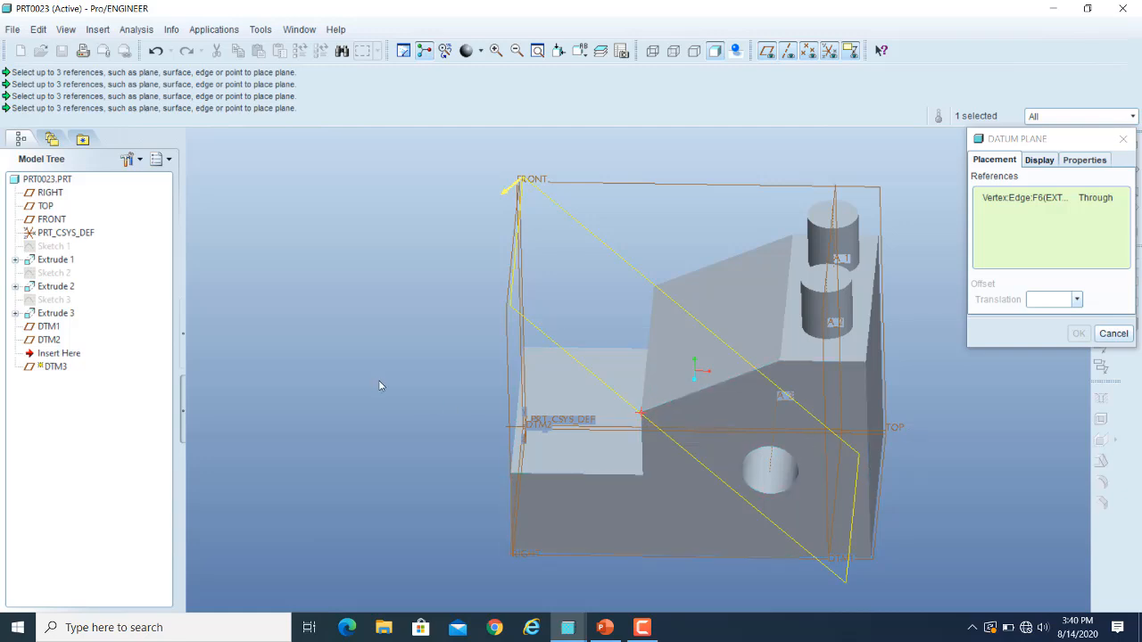
{"action": "middle_click_drag", "start_coordinate": [897, 428], "coordinate": [434, 411]}
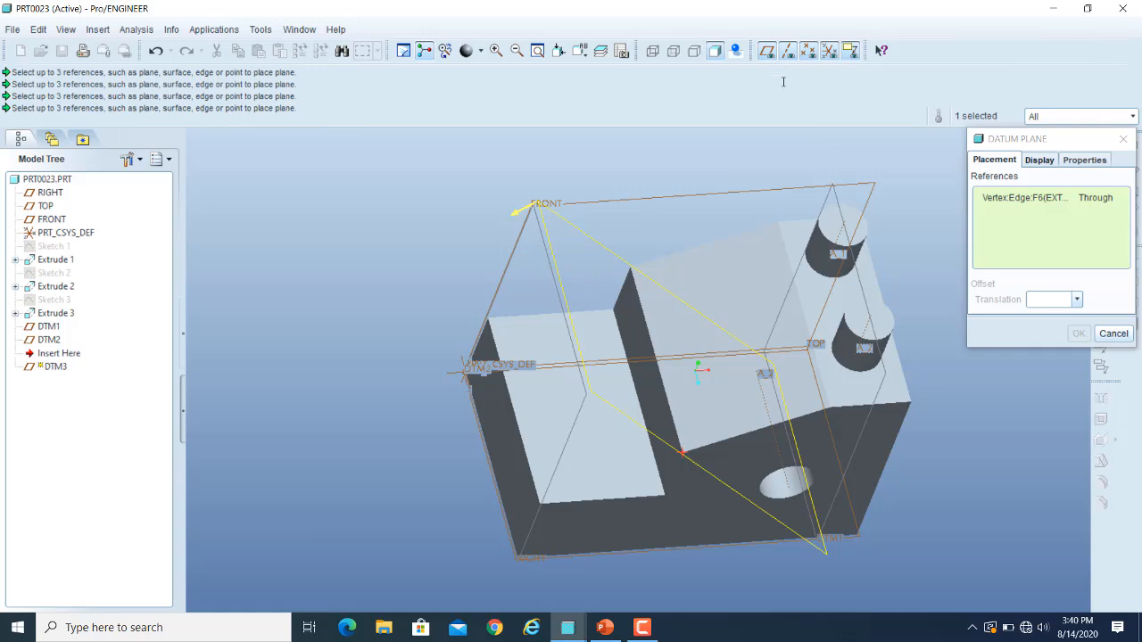
{"action": "left_click", "coordinate": [767, 50]}
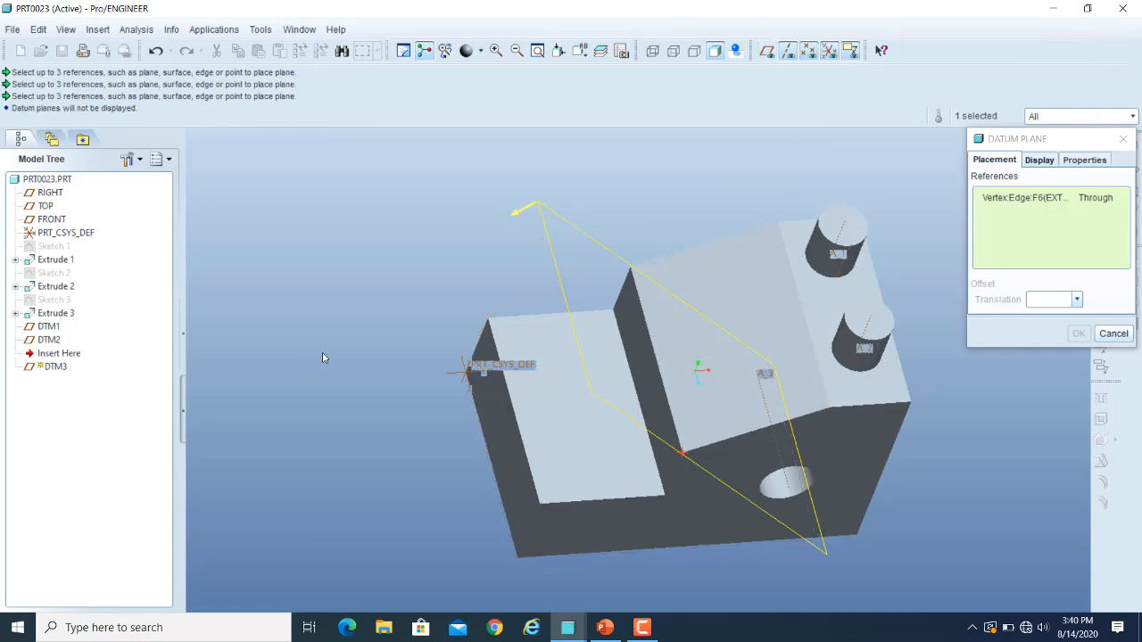
{"action": "scroll", "coordinate": [458, 333], "scroll_direction": "down", "scroll_amount": 2}
{"action": "scroll", "coordinate": [520, 337], "scroll_direction": "down", "scroll_amount": 2}
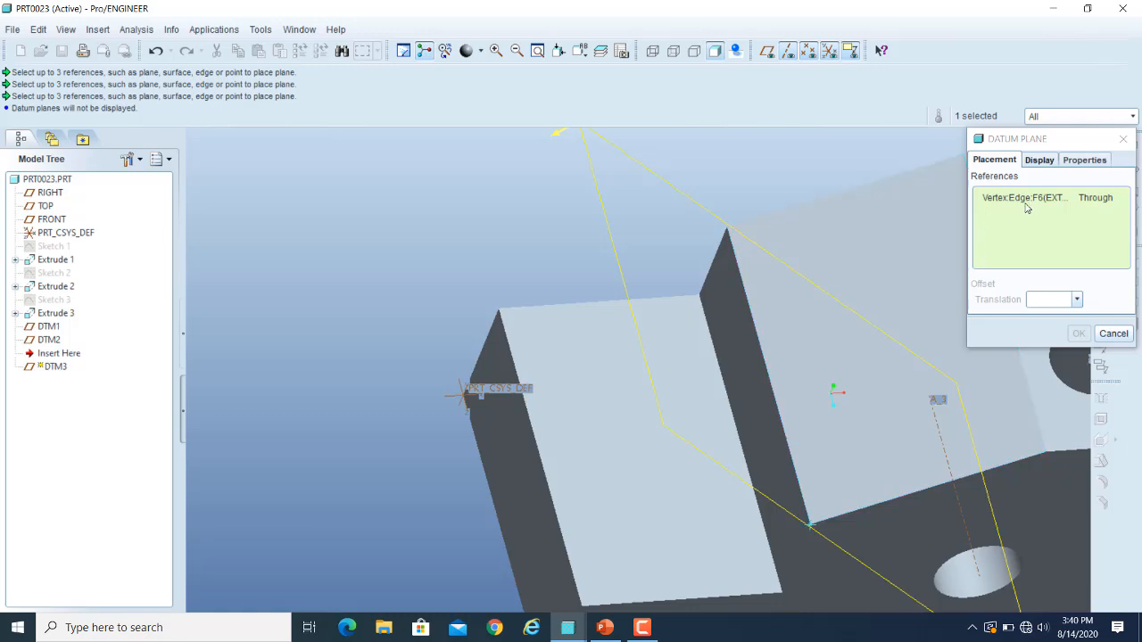
{"action": "left_click", "coordinate": [499, 312]}
Add the front outer corner vertex of the low step's top face as the third Through reference and create the datum plane.
{"action": "scroll", "coordinate": [526, 242], "scroll_direction": "down", "scroll_amount": 3}
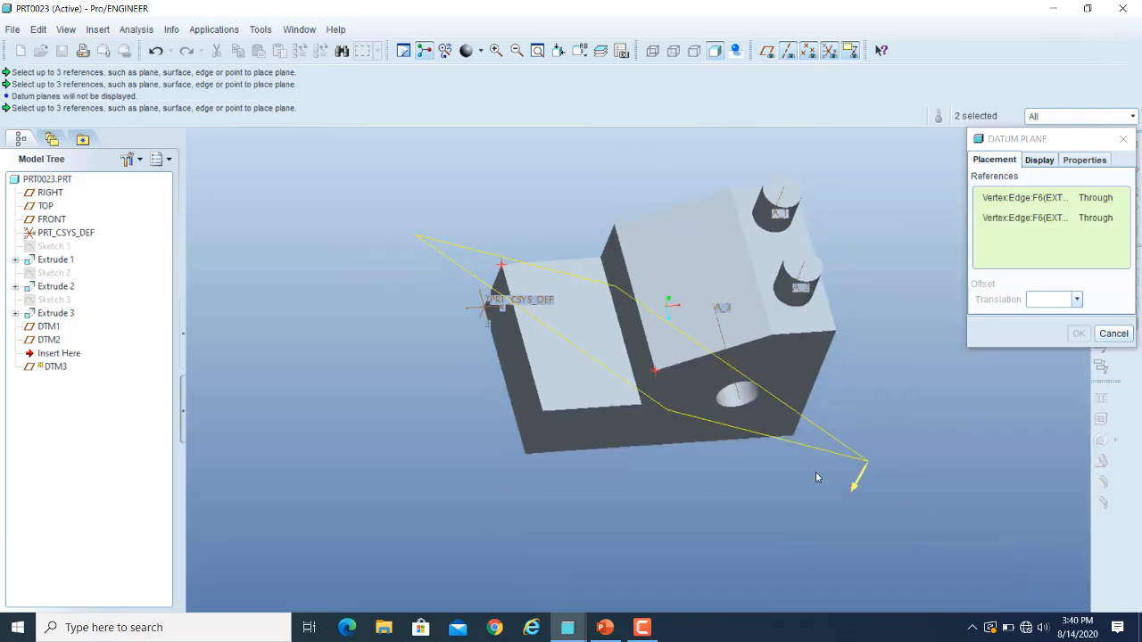
{"action": "middle_click_drag", "start_coordinate": [815, 472], "coordinate": [783, 436]}
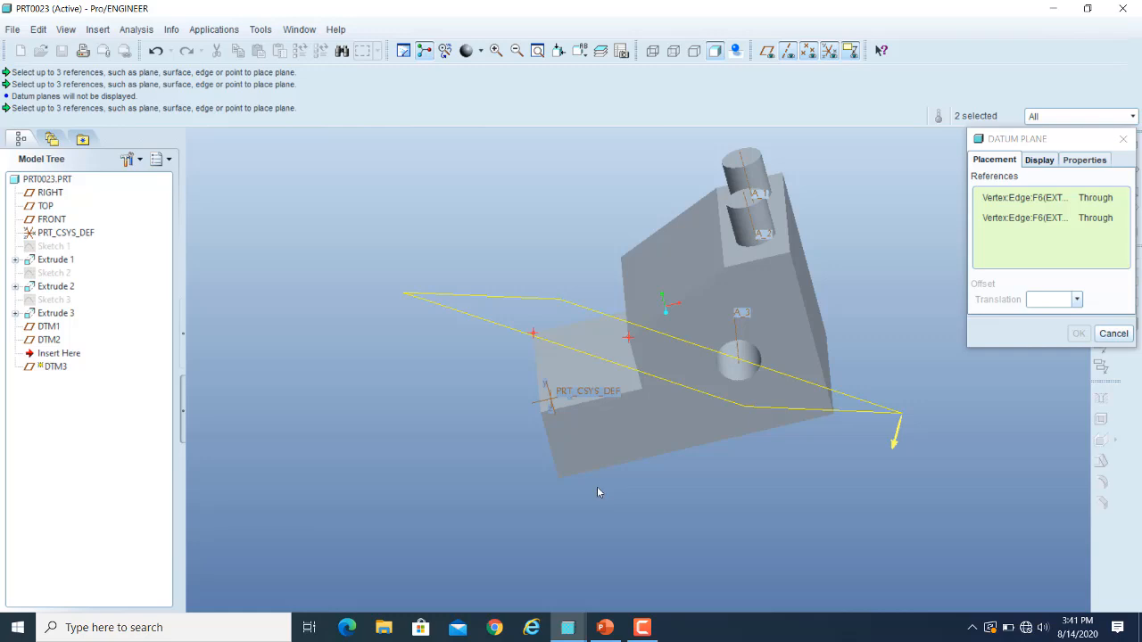
{"action": "middle_click_drag", "start_coordinate": [674, 482], "coordinate": [696, 482]}
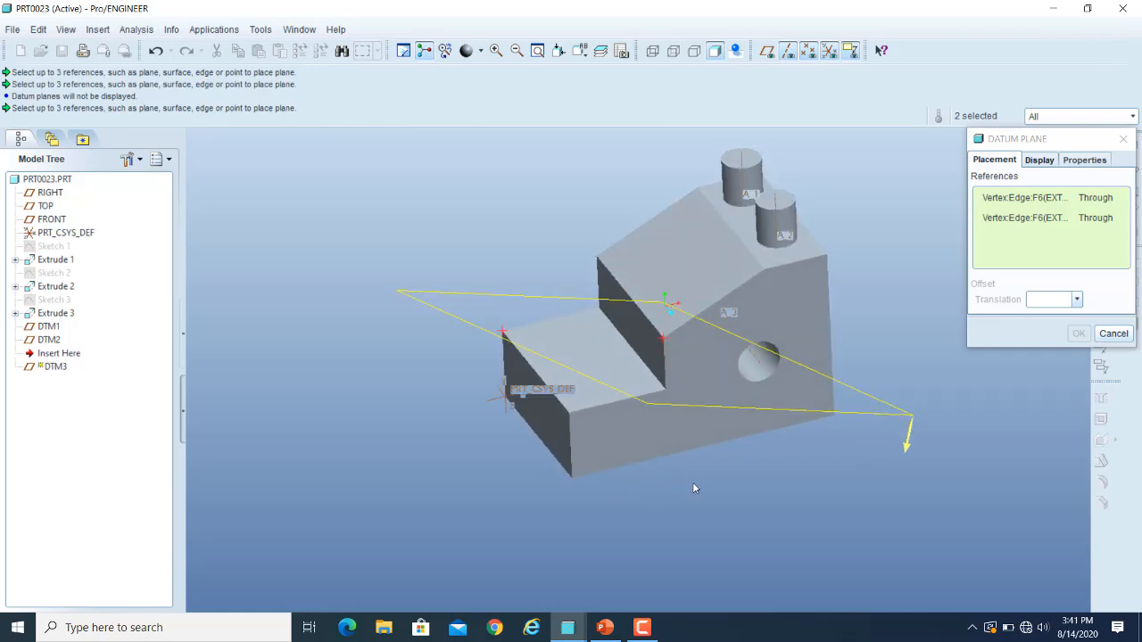
{"action": "scroll", "coordinate": [563, 480], "scroll_direction": "down", "scroll_amount": 2}
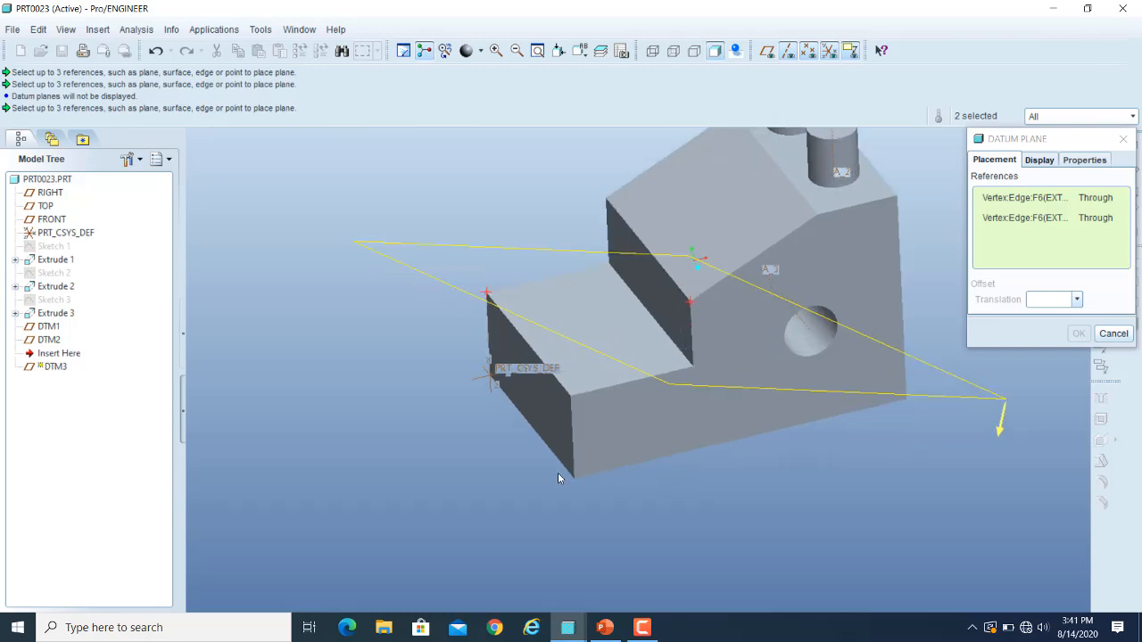
{"action": "left_click", "coordinate": [570, 397]}
{"action": "mouse_move", "coordinate": [855, 476]}
{"action": "middle_mouse_down"}
{"action": "mouse_move", "coordinate": [831, 496]}
{"action": "mouse_move", "coordinate": [843, 497]}
{"action": "mouse_move", "coordinate": [782, 494]}
{"action": "middle_mouse_up"}
{"action": "scroll", "coordinate": [731, 532], "scroll_direction": "down", "scroll_amount": 3}
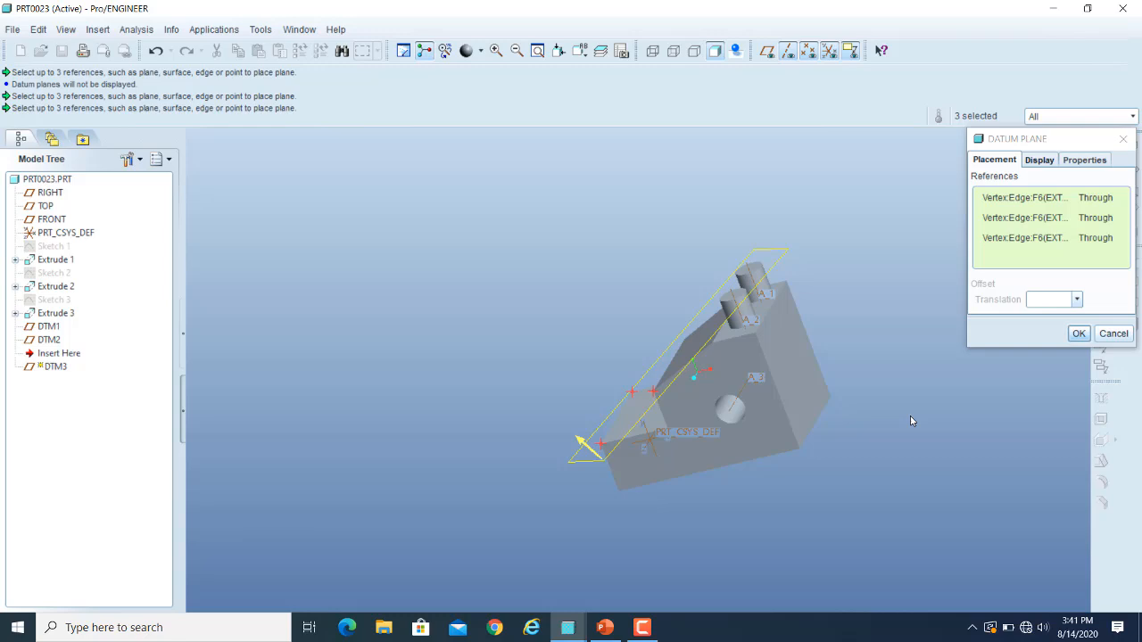
{"action": "left_click", "coordinate": [1078, 333]}
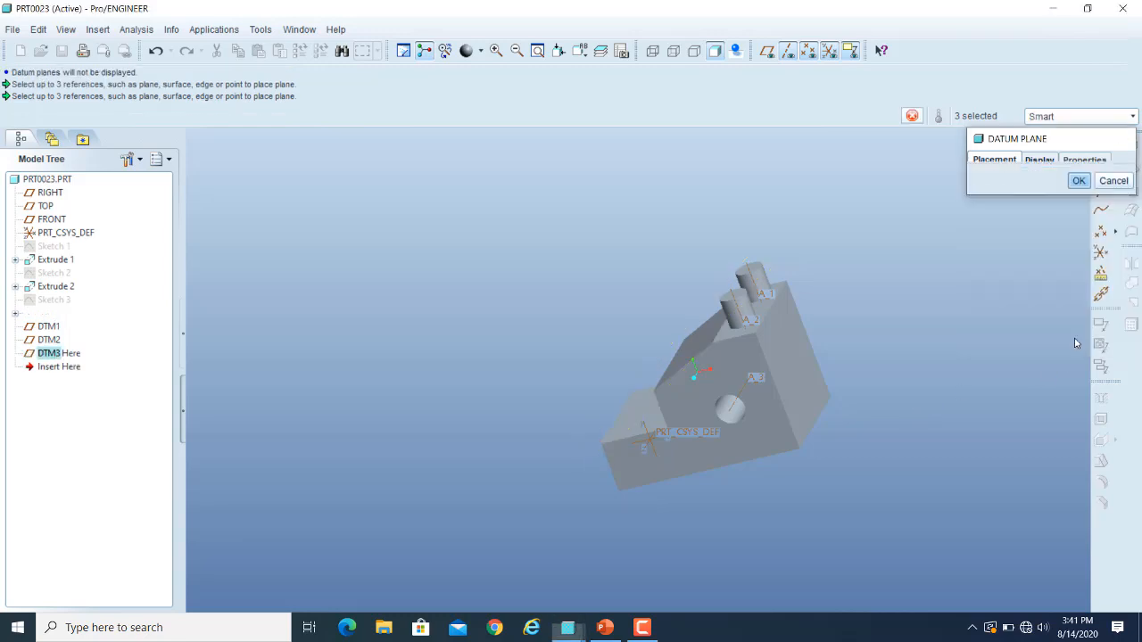
Turn the datum plane display back on and view the three-vertex plane against the block.
{"action": "left_click", "coordinate": [767, 51]}
{"action": "middle_click_drag", "start_coordinate": [813, 291], "coordinate": [833, 304]}
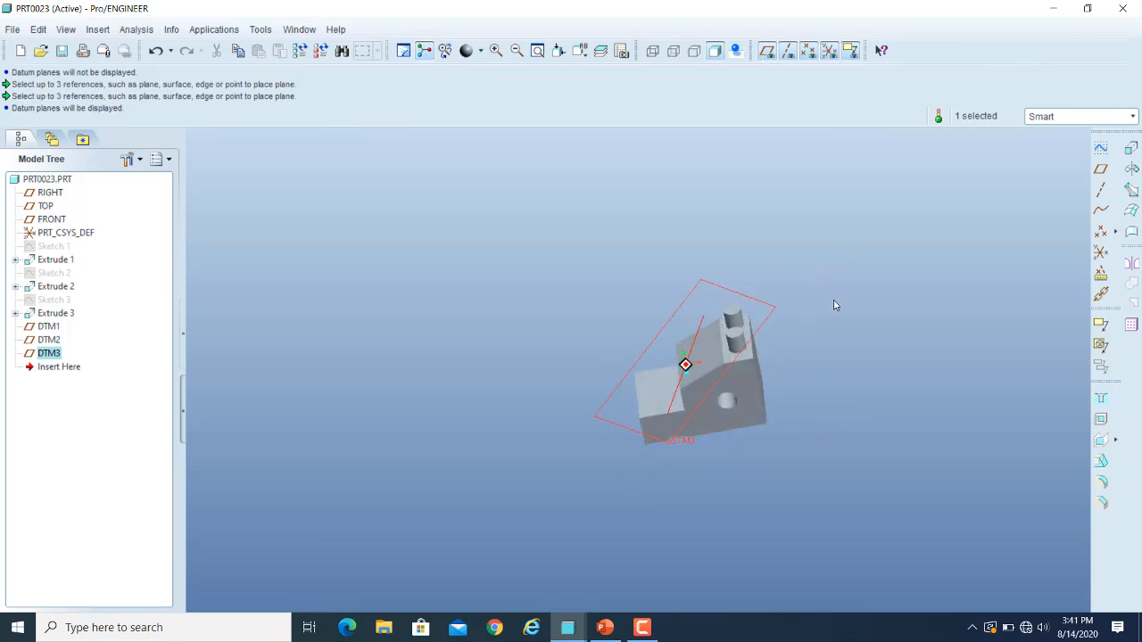
{"action": "scroll", "coordinate": [664, 405], "scroll_direction": "down", "scroll_amount": 4}
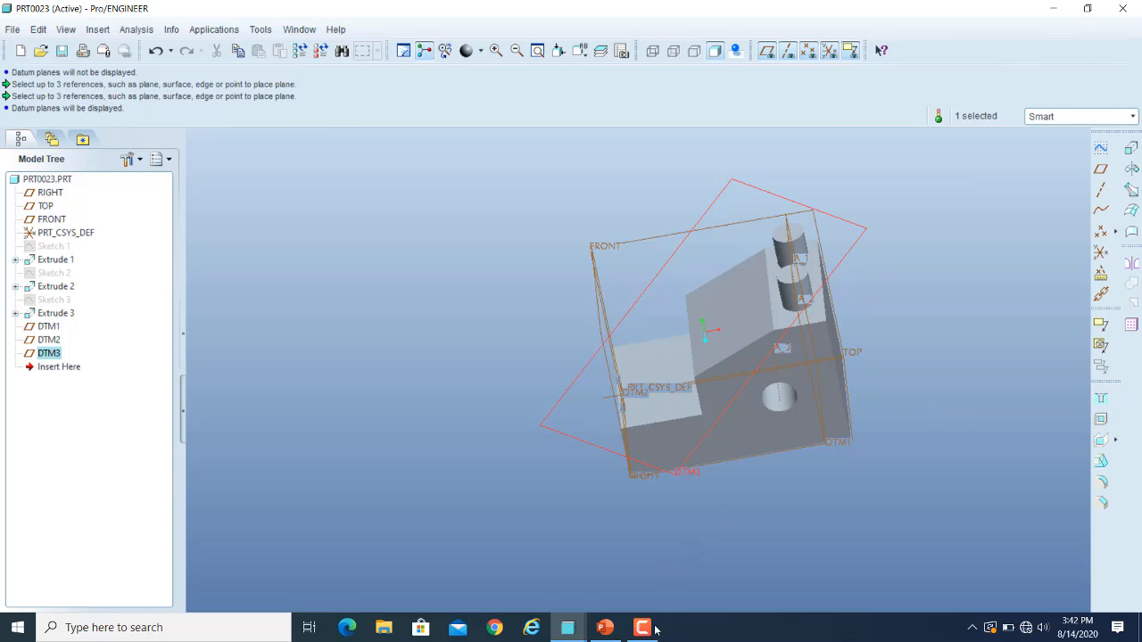
{"action": "mouse_move", "coordinate": [646, 631]}
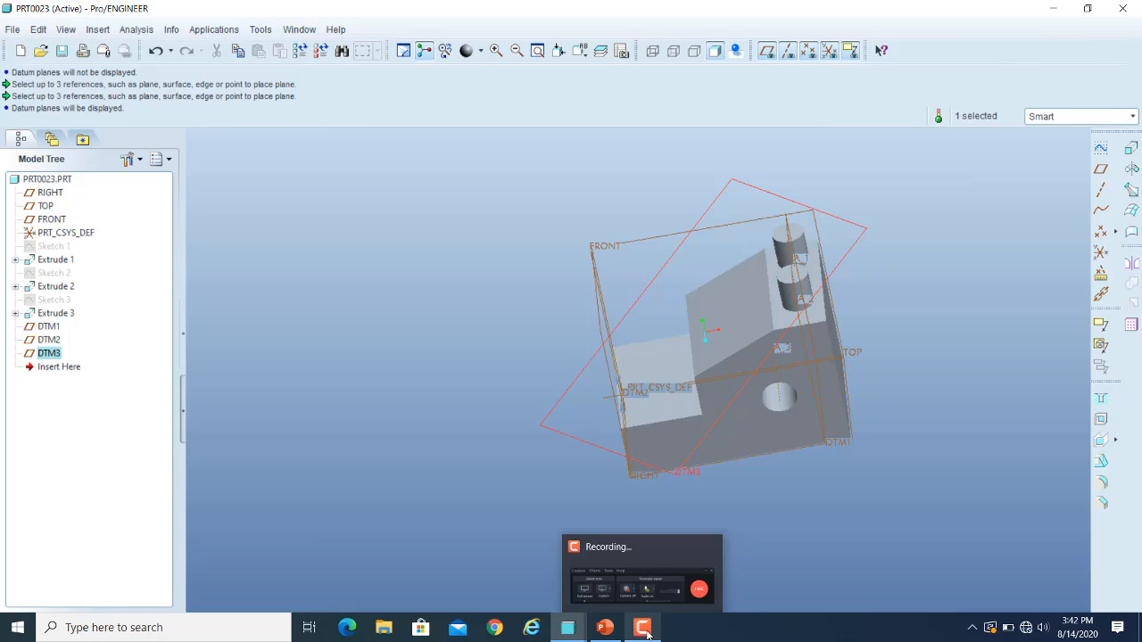
{"action": "left_click", "coordinate": [644, 629]}
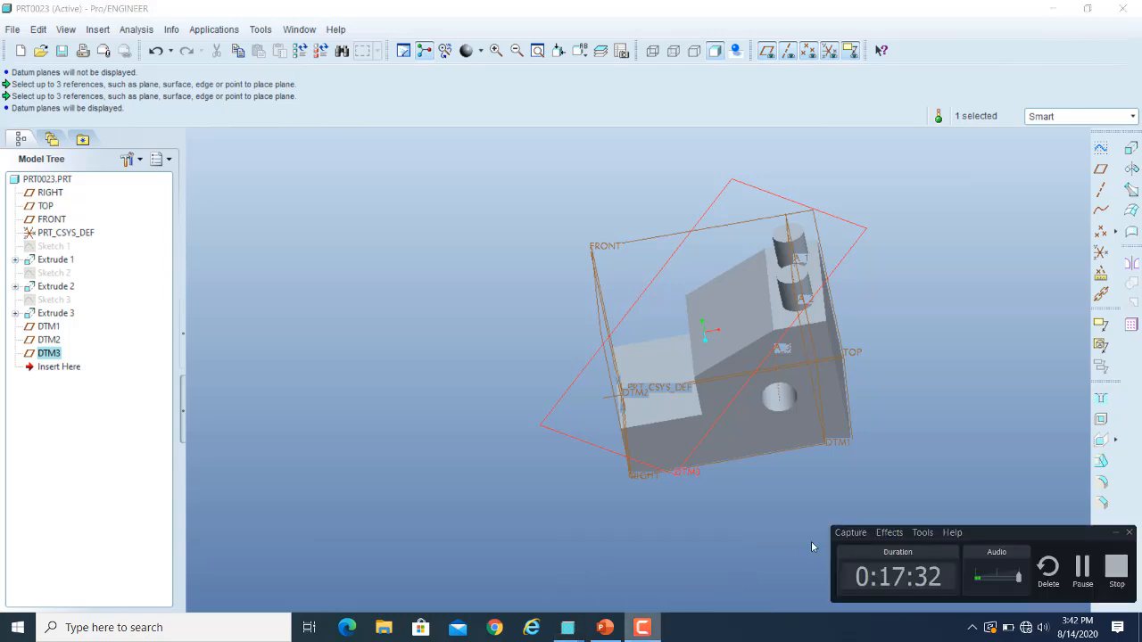